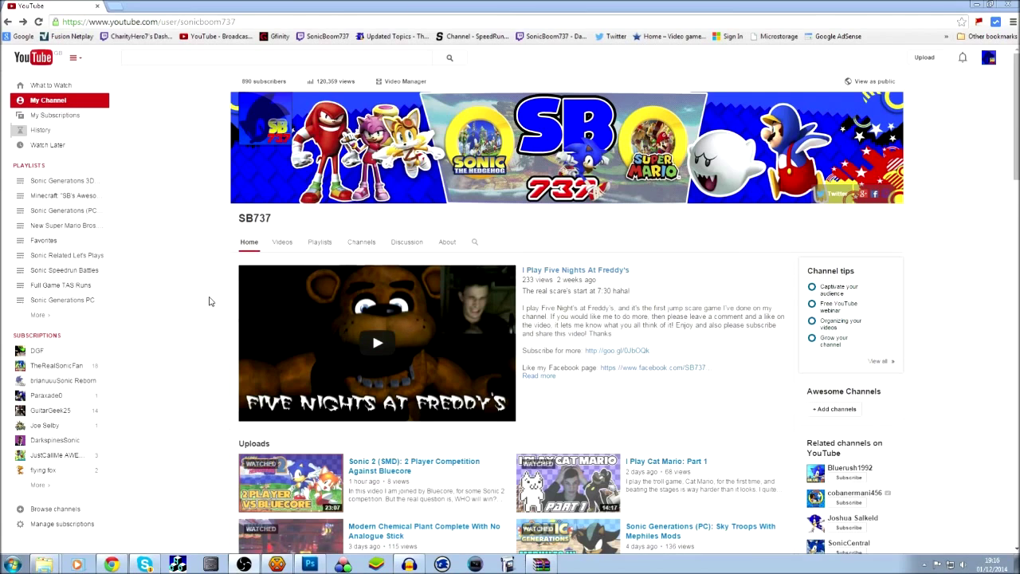
- Open the Sonic 2 TAS full game speed run (22:34) video from Popular uploads and pause it
{"action": "scroll", "coordinate": [284, 297], "scroll_direction": "down", "scroll_amount": 5}
{"action": "left_click", "coordinate": [513, 373]}
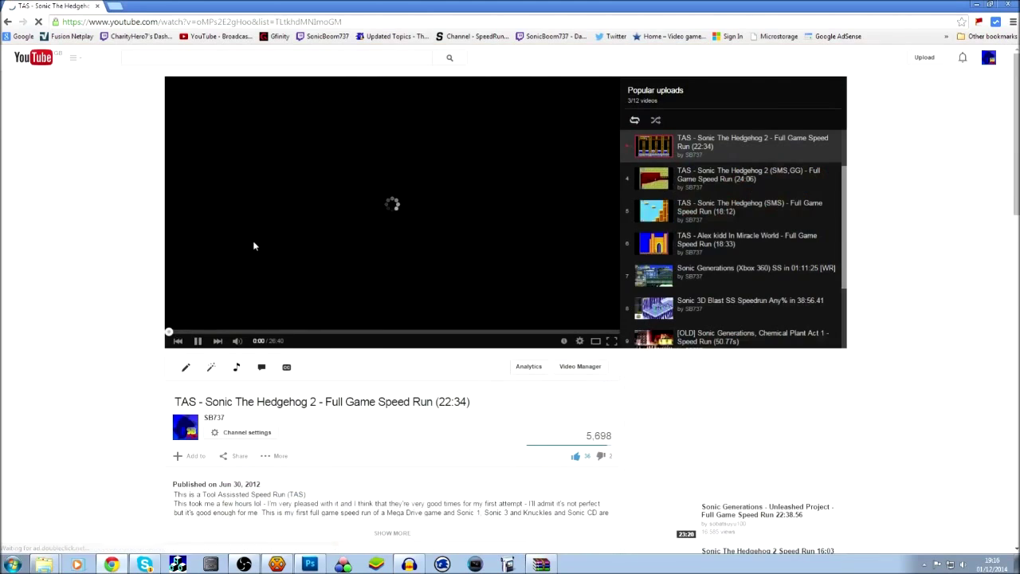
{"action": "left_click", "coordinate": [391, 282]}
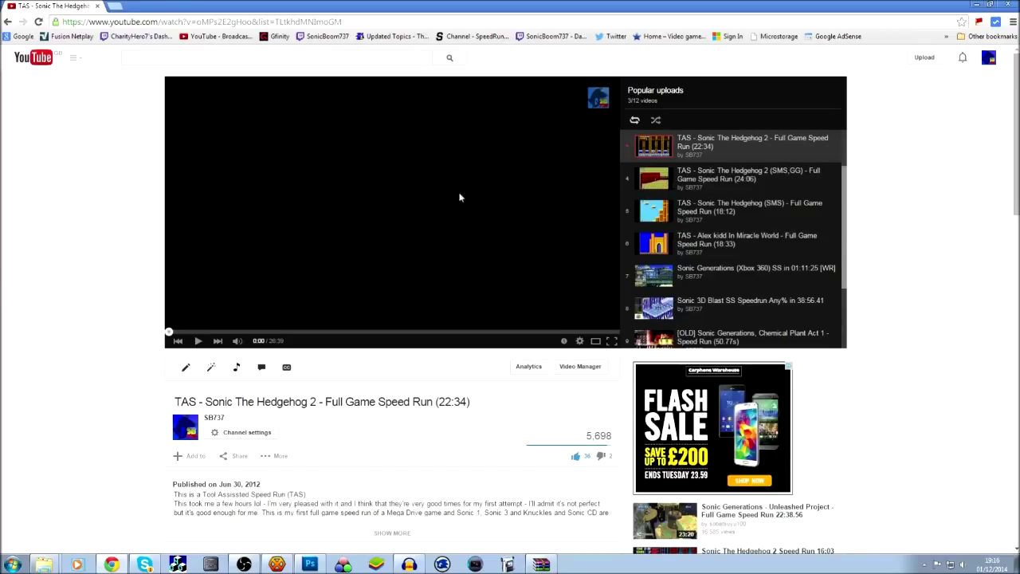
{"action": "left_click", "coordinate": [309, 564]}
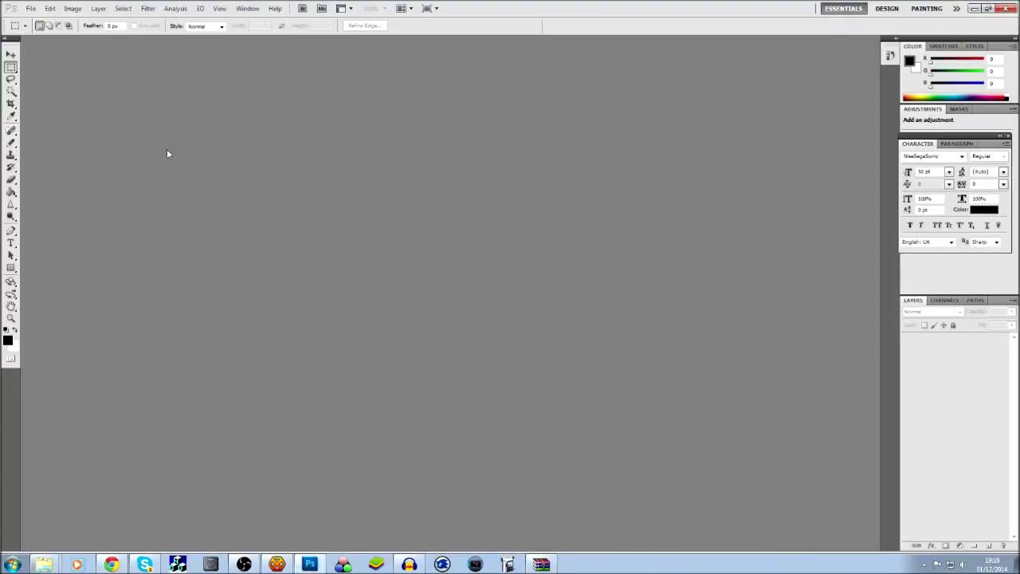
- Open the thumbnail_temp.psd template in Photoshop, then return to the browser's address bar
{"action": "left_click", "coordinate": [29, 9]}
{"action": "left_click", "coordinate": [40, 29]}
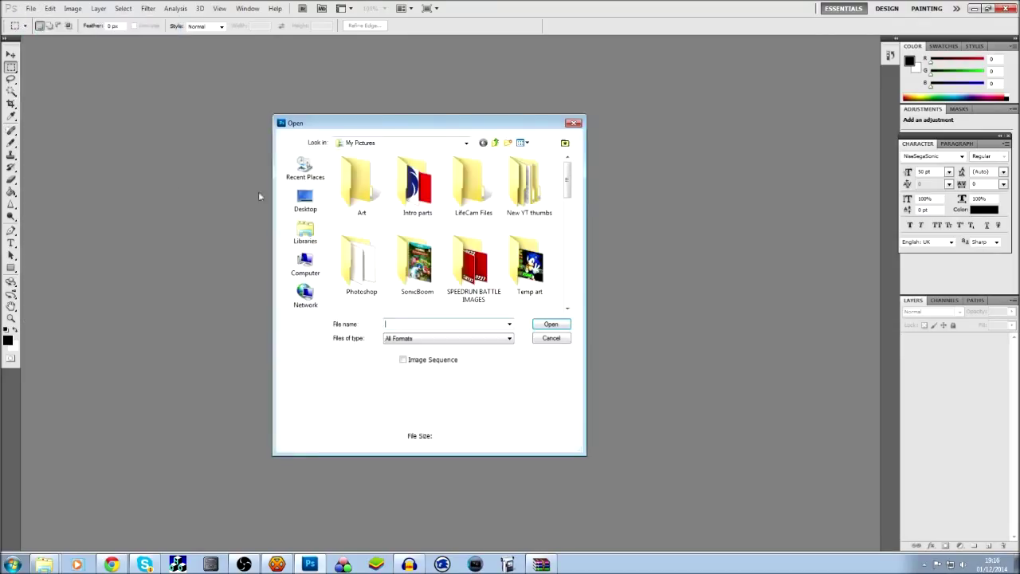
{"action": "left_click_drag", "start_coordinate": [569, 170], "coordinate": [568, 288]}
{"action": "double_click", "coordinate": [359, 207]}
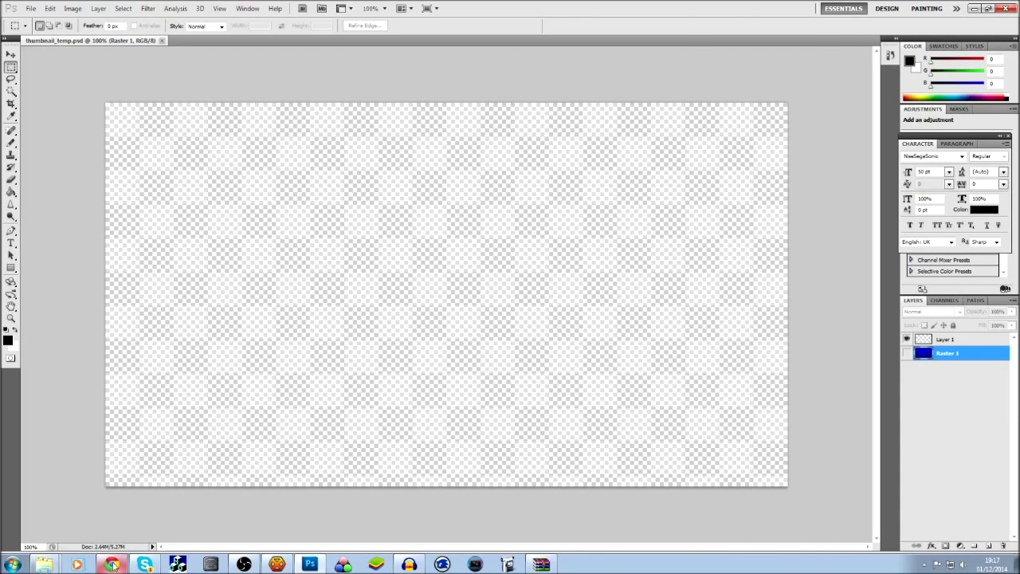
{"action": "left_click", "coordinate": [112, 564]}
{"action": "left_click", "coordinate": [217, 17]}
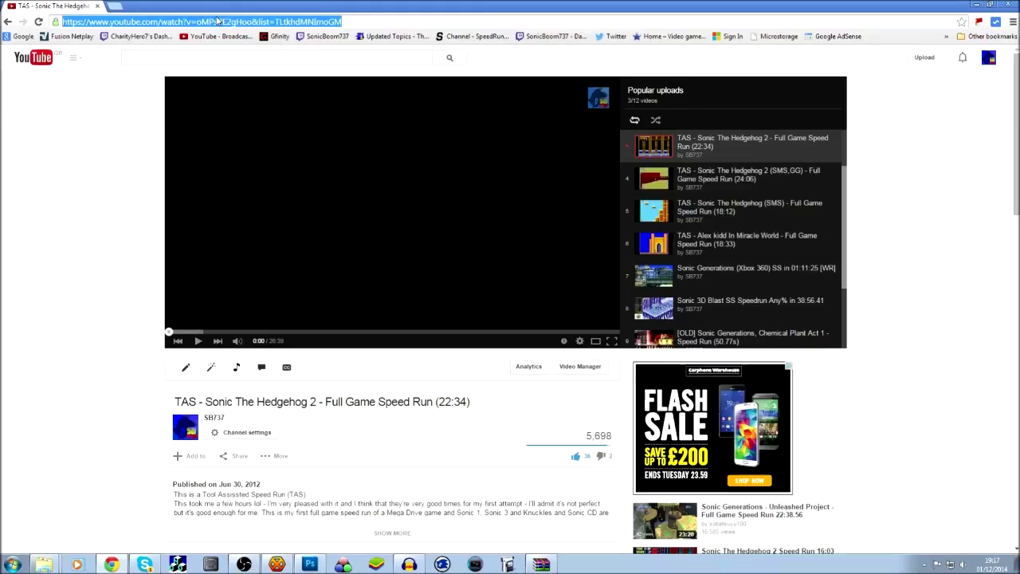
- Search Google Images for 'death egg zone' and save the second screenshot as Silversonic.png in Art
{"action": "type", "text": "death eg"}
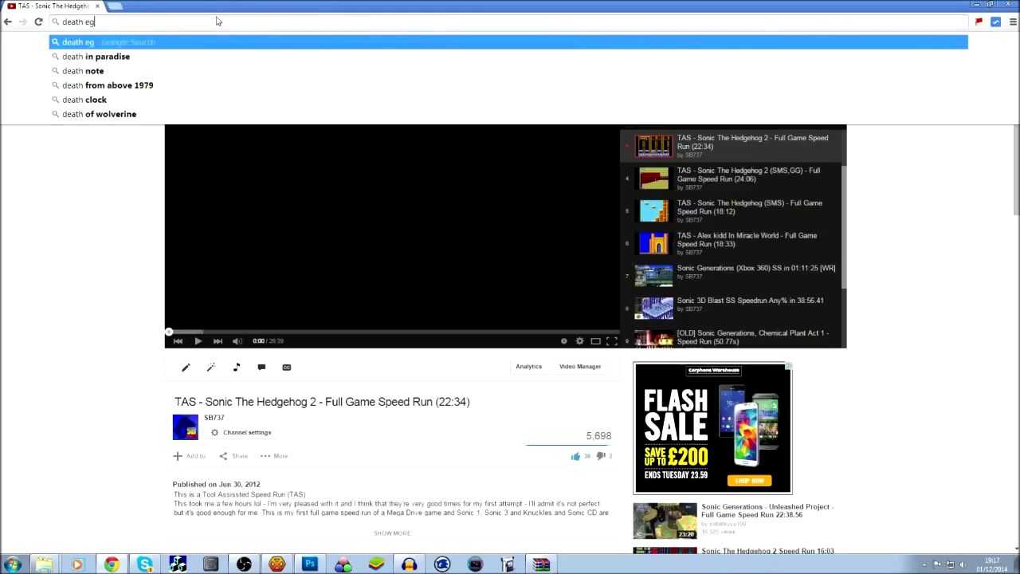
{"action": "type", "text": "g zone"}
{"action": "key", "text": "Return"}
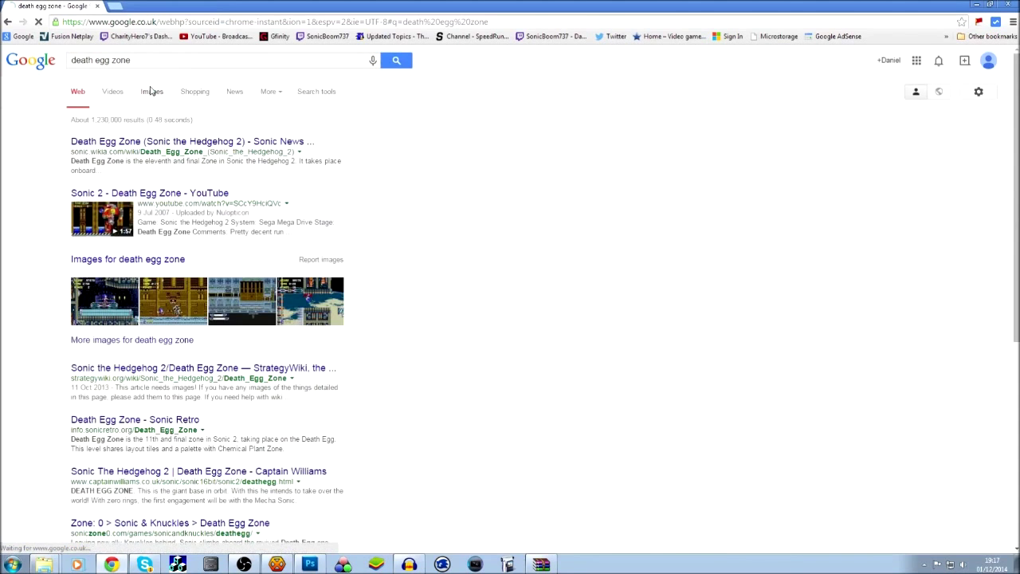
{"action": "left_click", "coordinate": [151, 90]}
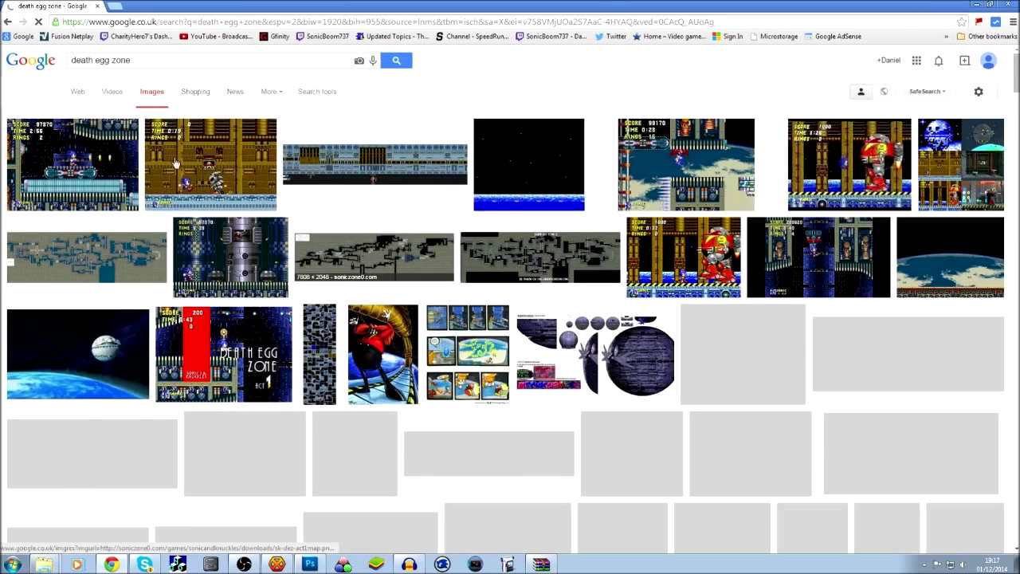
{"action": "left_click", "coordinate": [207, 158]}
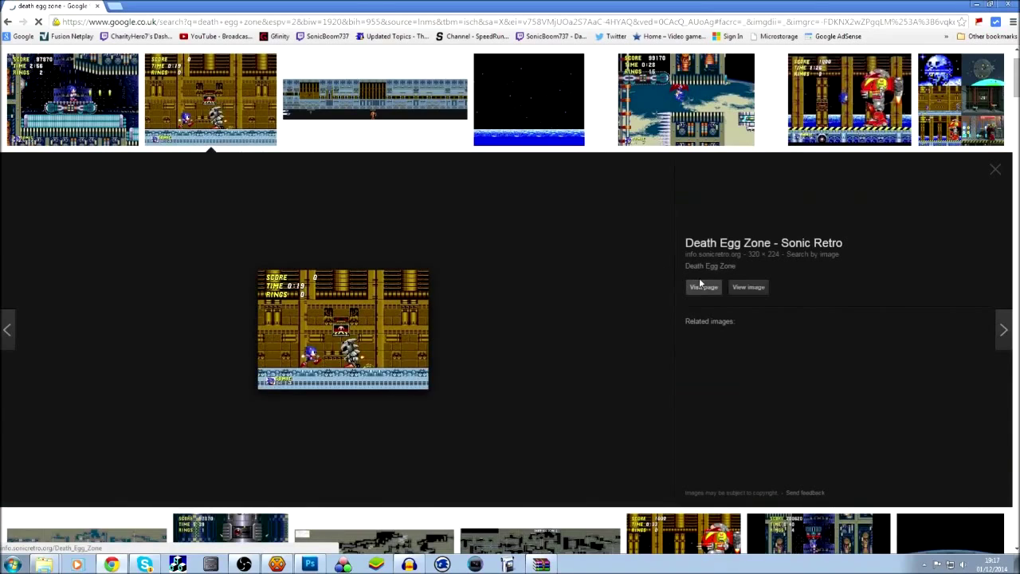
{"action": "left_click", "coordinate": [746, 290]}
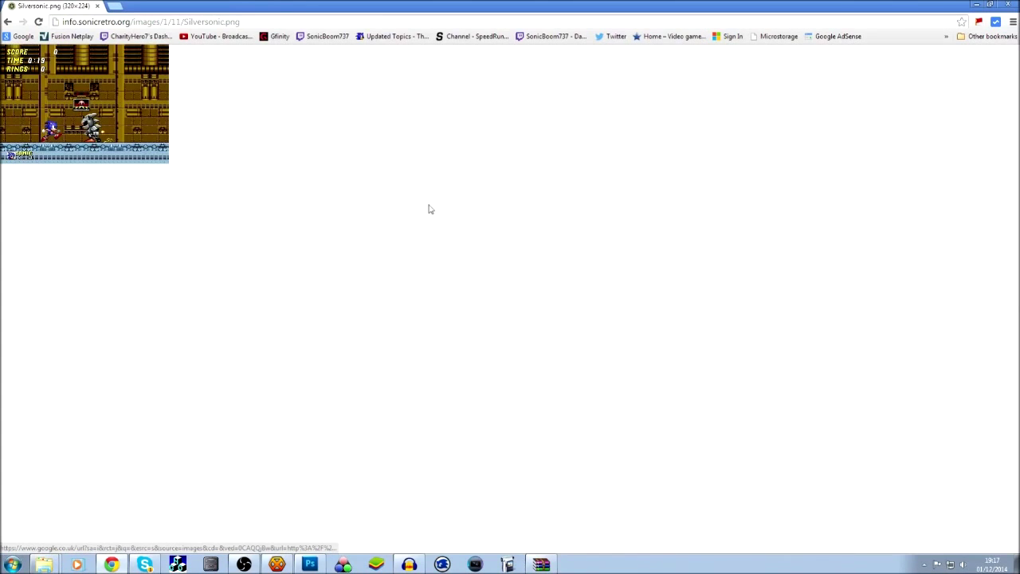
{"action": "right_click", "coordinate": [80, 121]}
{"action": "left_click", "coordinate": [115, 140]}
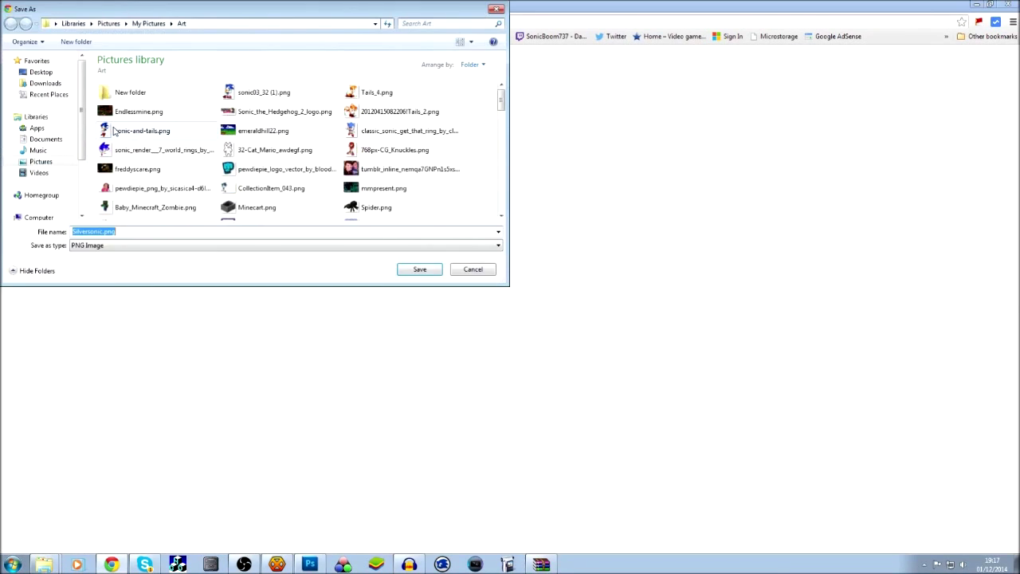
{"action": "left_click", "coordinate": [417, 270]}
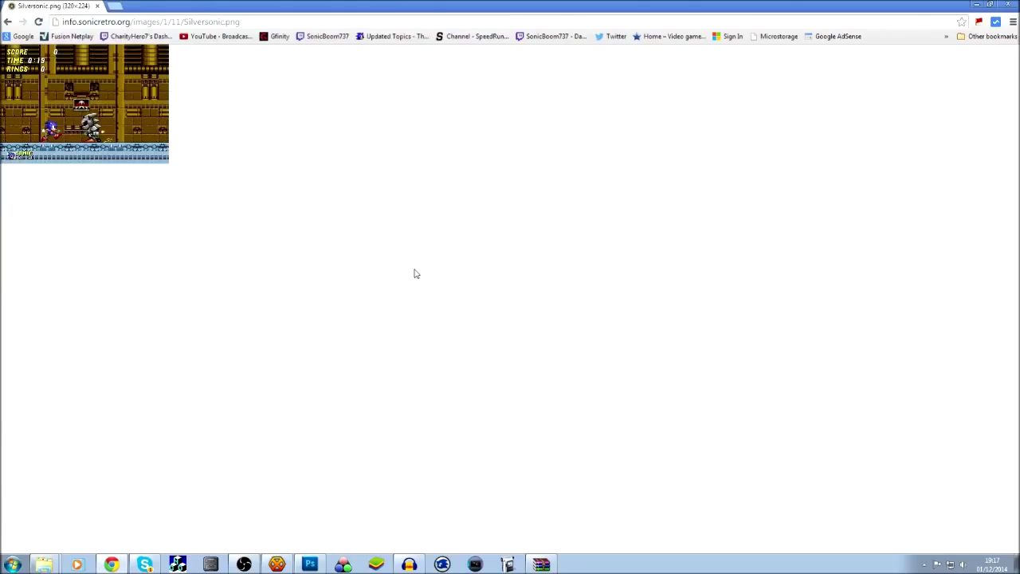
{"action": "left_click", "coordinate": [312, 563]}
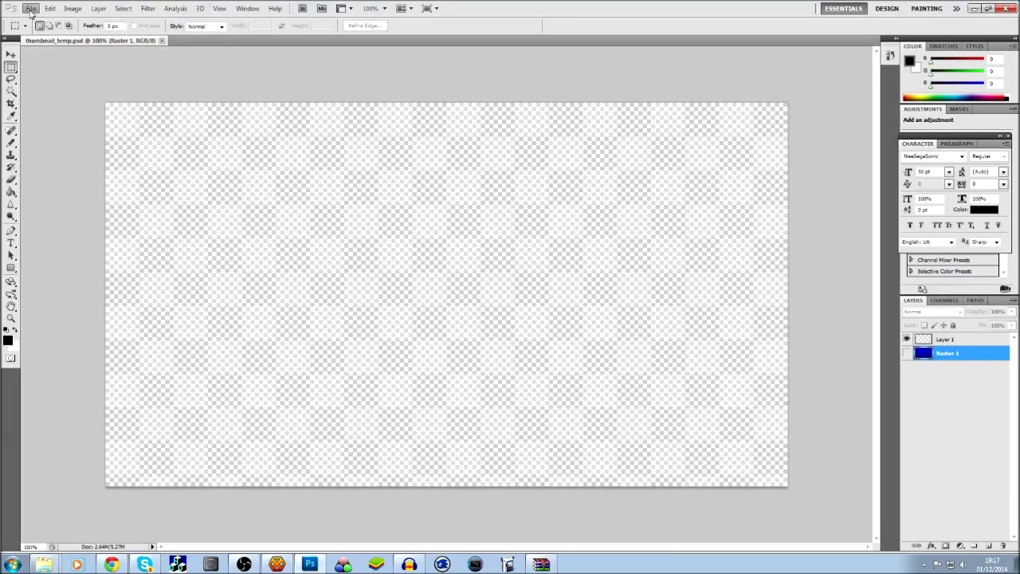
- Open Art/Silversonic.png, select the whole screenshot, and return to the thumbnail_temp.psd document
{"action": "left_click", "coordinate": [30, 9]}
{"action": "left_click", "coordinate": [44, 30]}
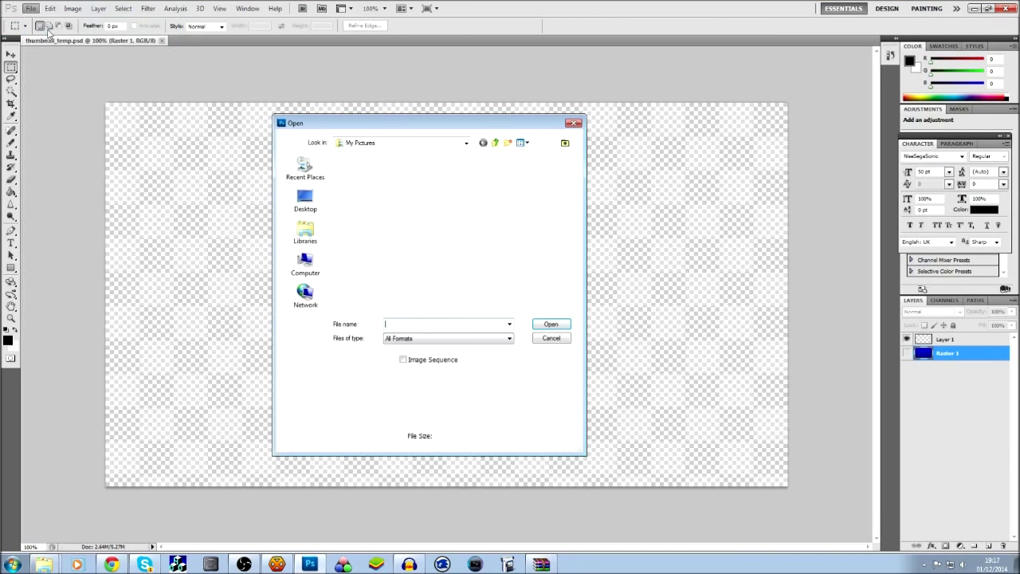
{"action": "double_click", "coordinate": [363, 169]}
{"action": "double_click", "coordinate": [361, 206]}
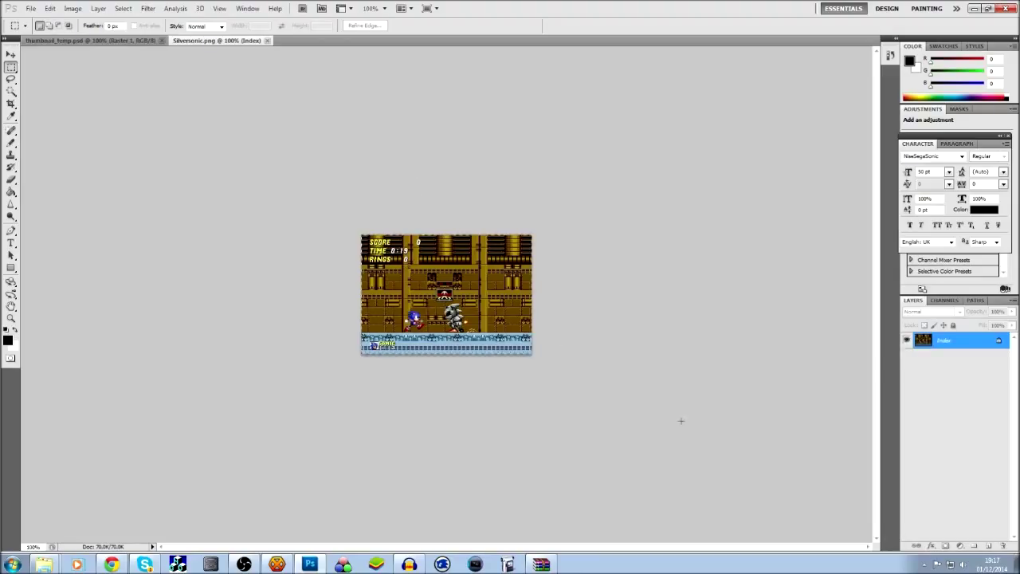
{"action": "key", "text": "ctrl+shift+i"}
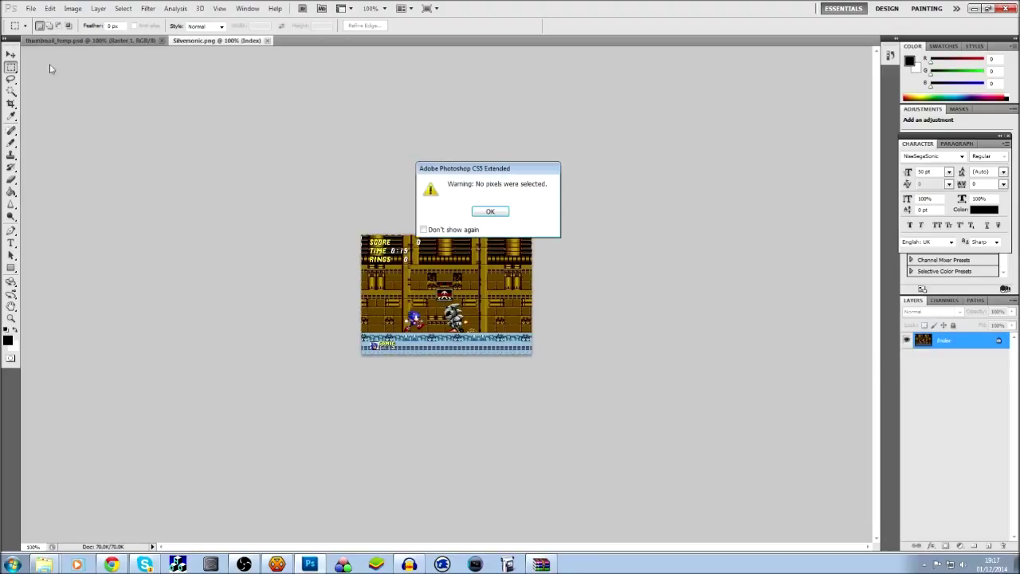
{"action": "left_click", "coordinate": [490, 212]}
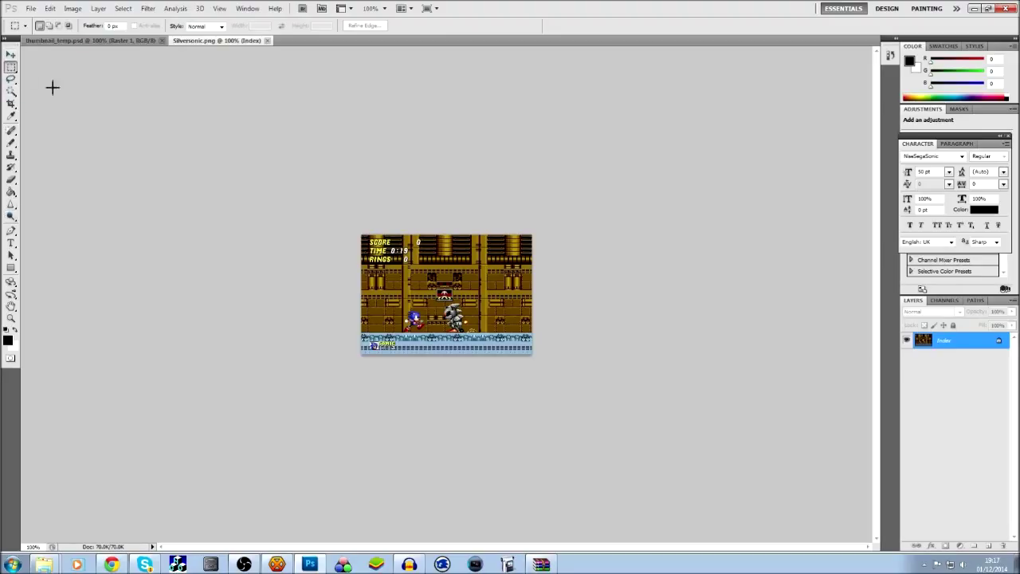
{"action": "key", "text": "ctrl+a"}
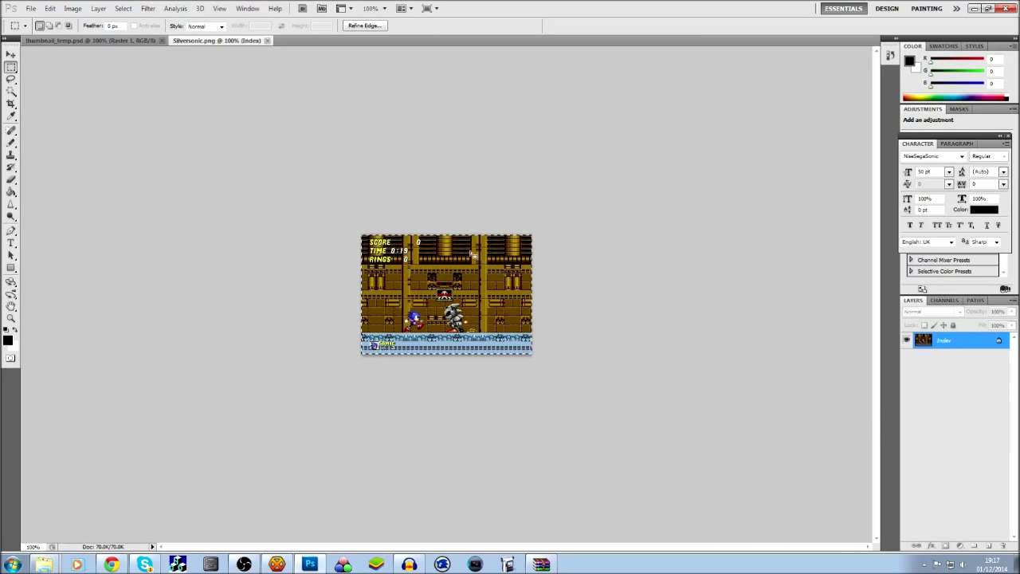
{"action": "left_click", "coordinate": [74, 42]}
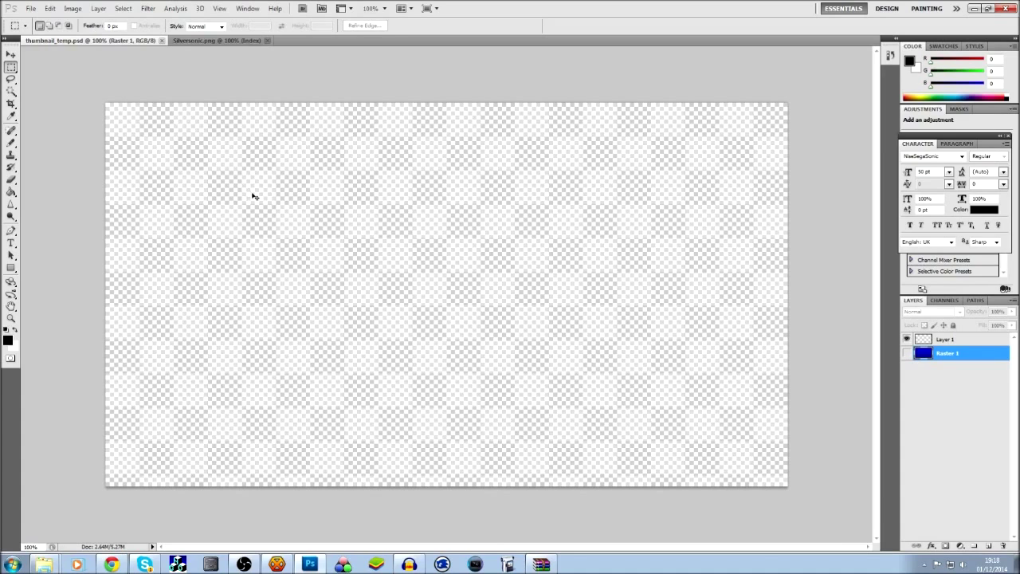
- Paste the Death Egg screenshot as a new layer and free-transform it to fill the canvas
{"action": "key", "text": "ctrl+v"}
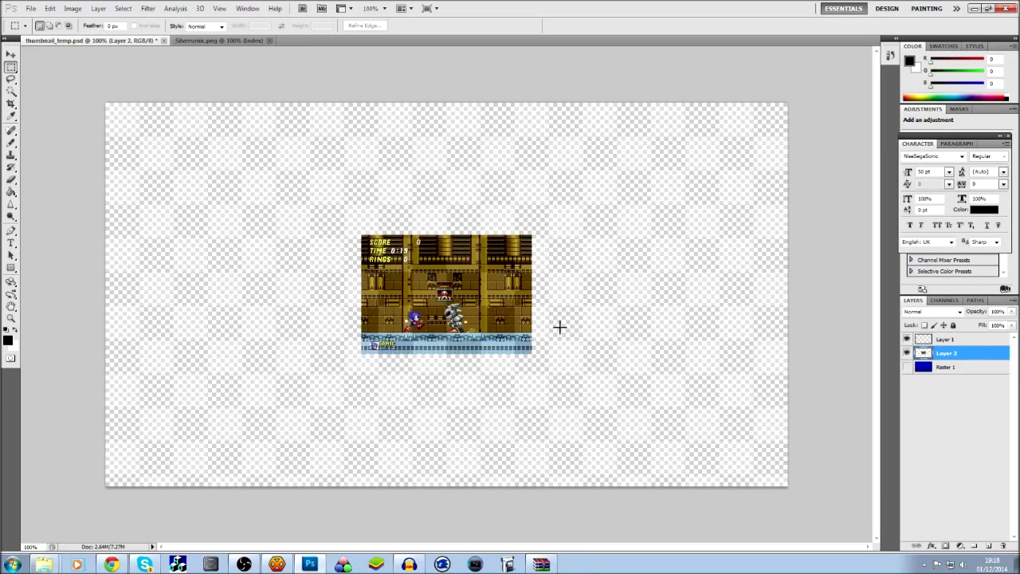
{"action": "right_click", "coordinate": [483, 303]}
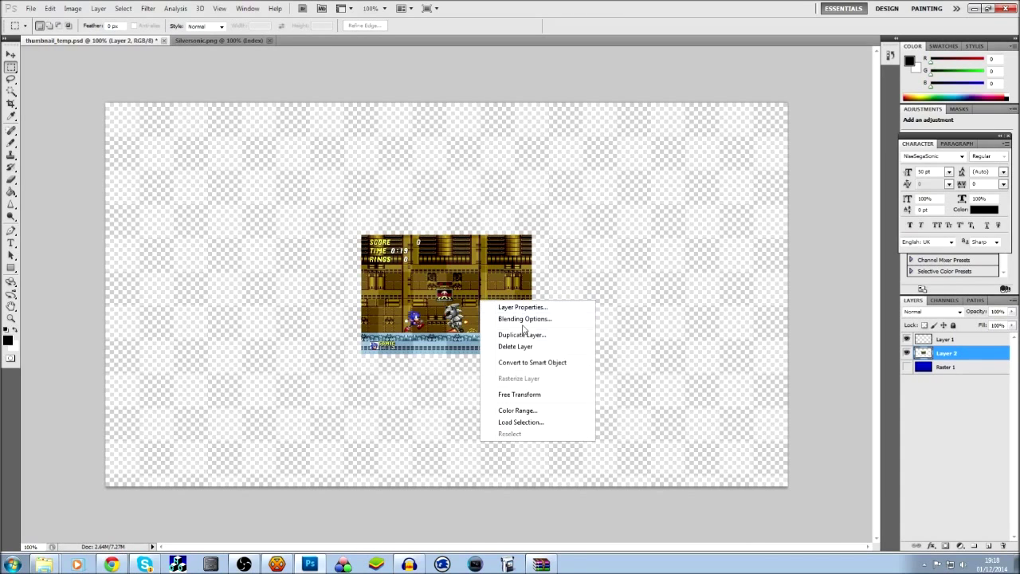
{"action": "left_click", "coordinate": [523, 395]}
{"action": "left_click_drag", "start_coordinate": [457, 276], "coordinate": [216, 153]}
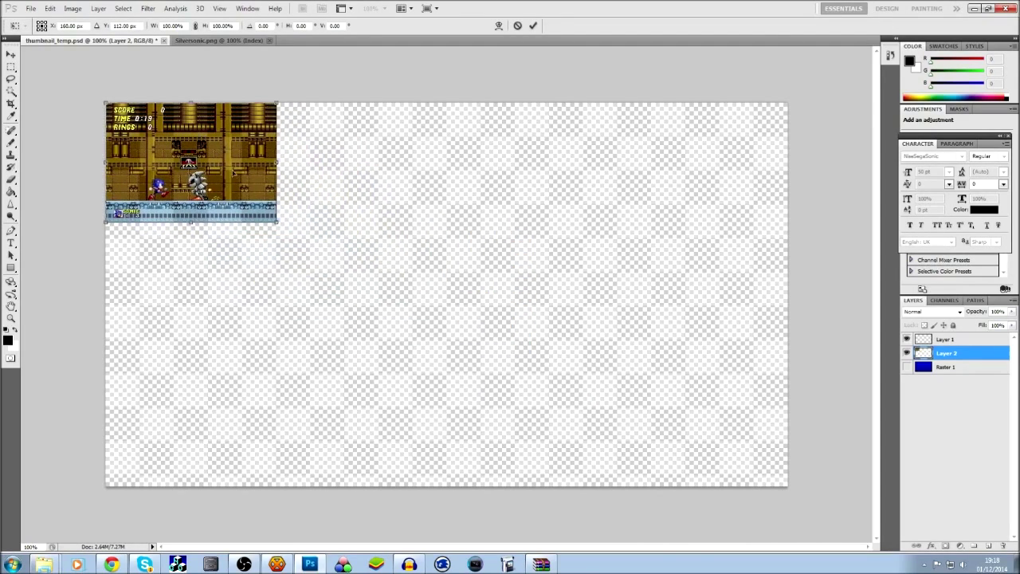
{"action": "left_click_drag", "start_coordinate": [278, 224], "coordinate": [787, 485]}
{"action": "key", "text": "Return"}
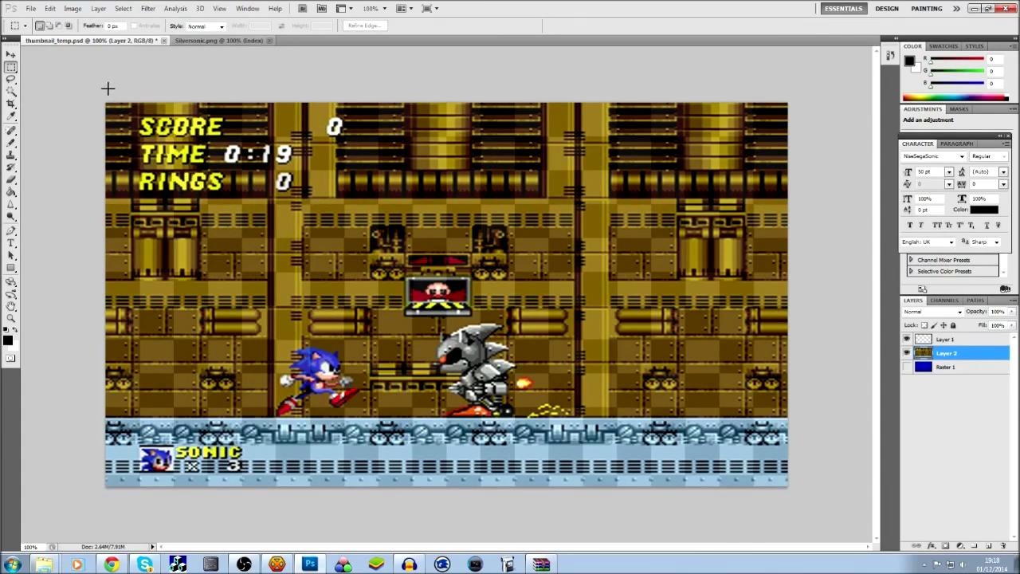
{"action": "left_click", "coordinate": [111, 566]}
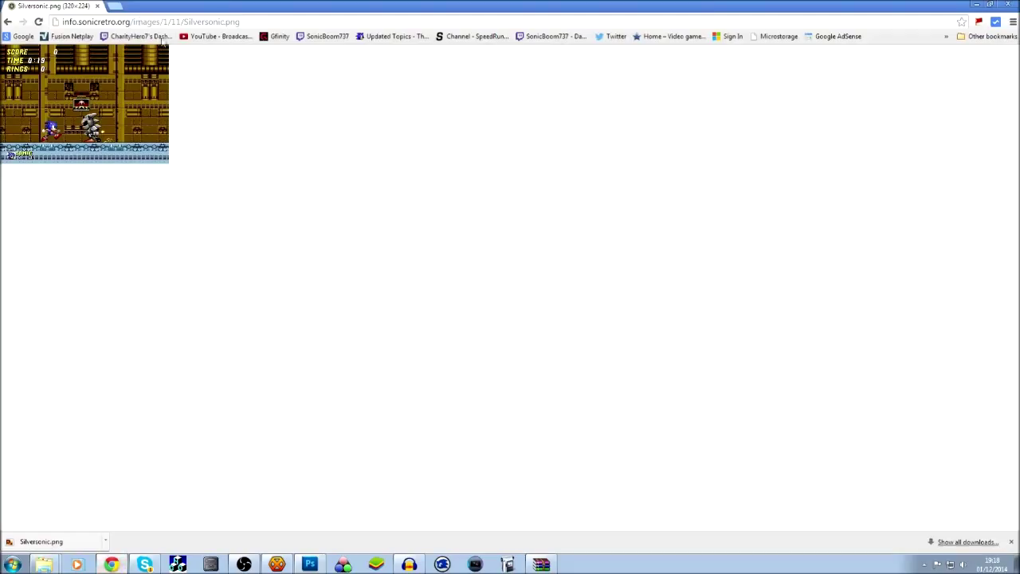
- Search Google Images for 'sonic png' and scroll through the results
{"action": "left_click", "coordinate": [110, 22]}
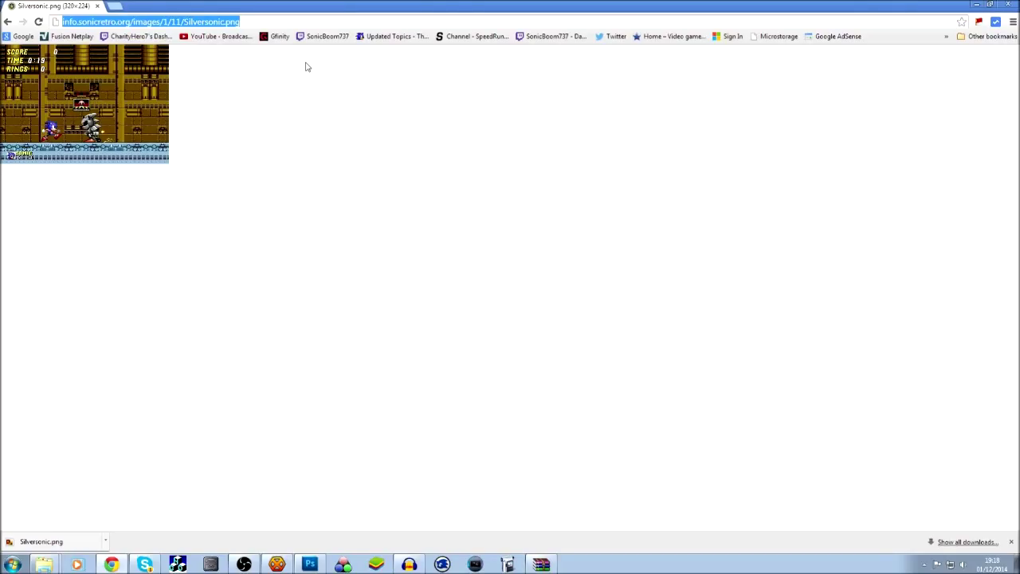
{"action": "type", "text": "sonic png"}
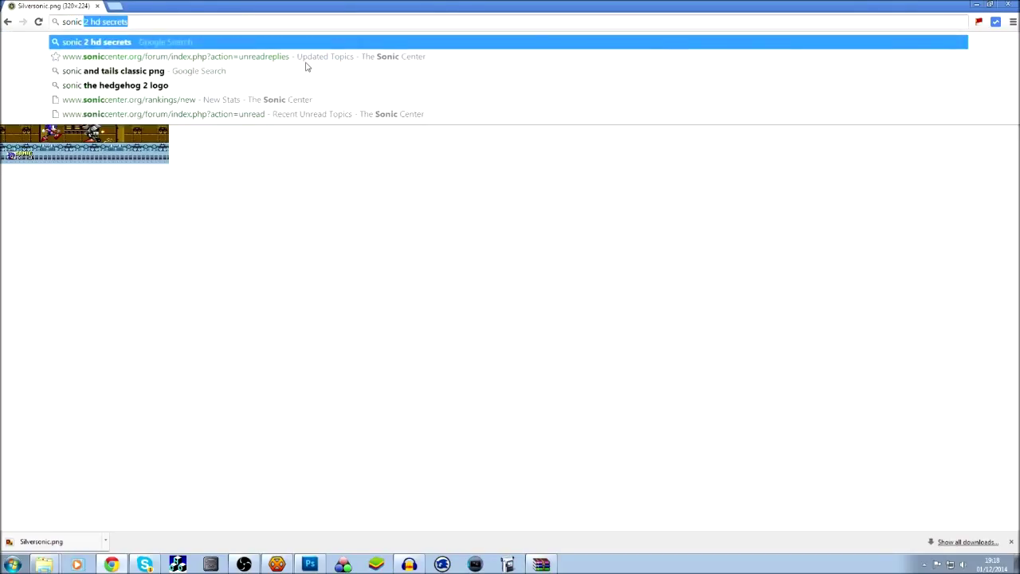
{"action": "key", "text": "Return"}
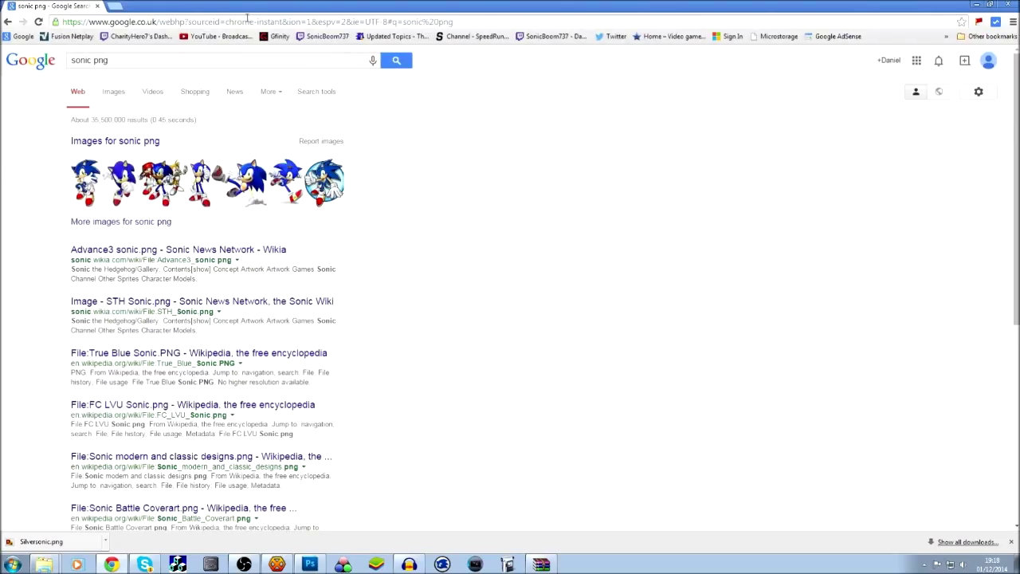
{"action": "left_click", "coordinate": [113, 93]}
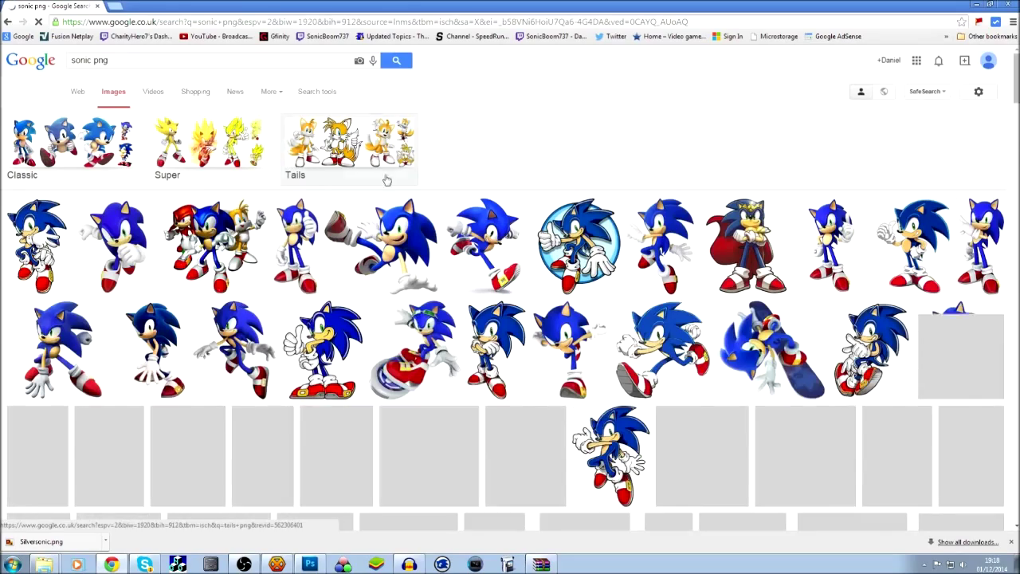
{"action": "scroll", "coordinate": [680, 263], "scroll_direction": "down", "scroll_amount": 4}
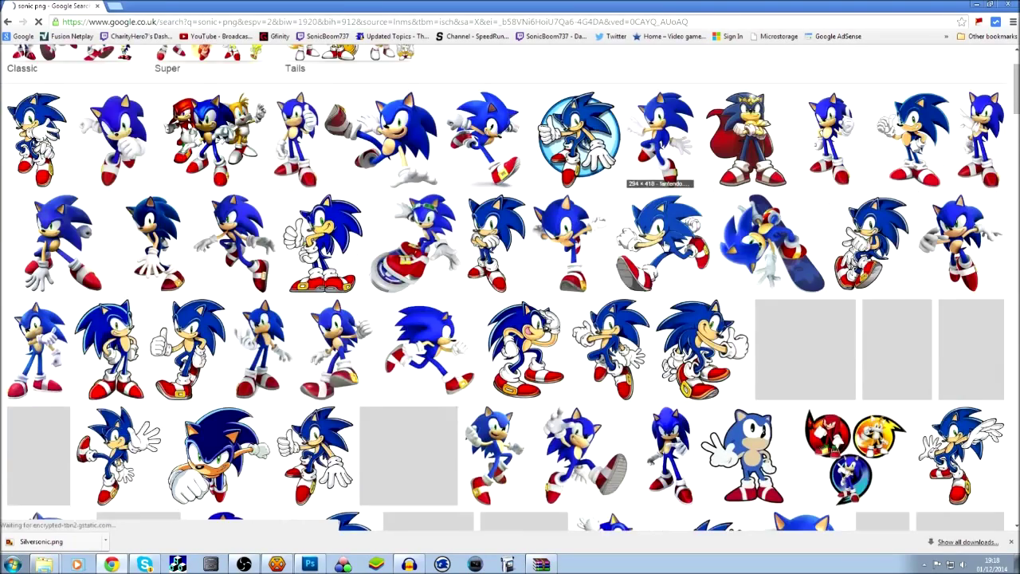
{"action": "scroll", "coordinate": [120, 239], "scroll_direction": "down", "scroll_amount": 2}
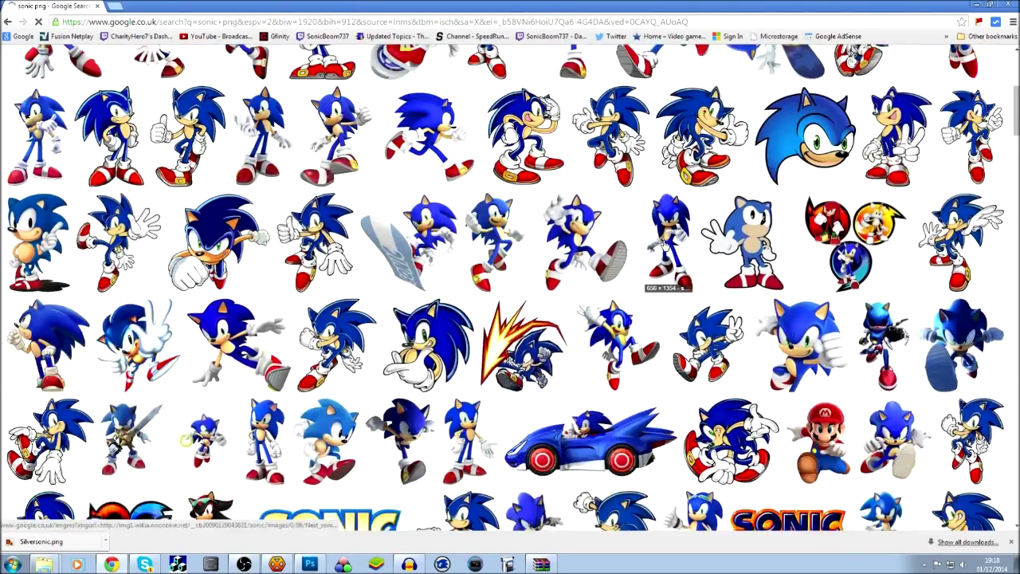
{"action": "scroll", "coordinate": [118, 261], "scroll_direction": "down", "scroll_amount": 3}
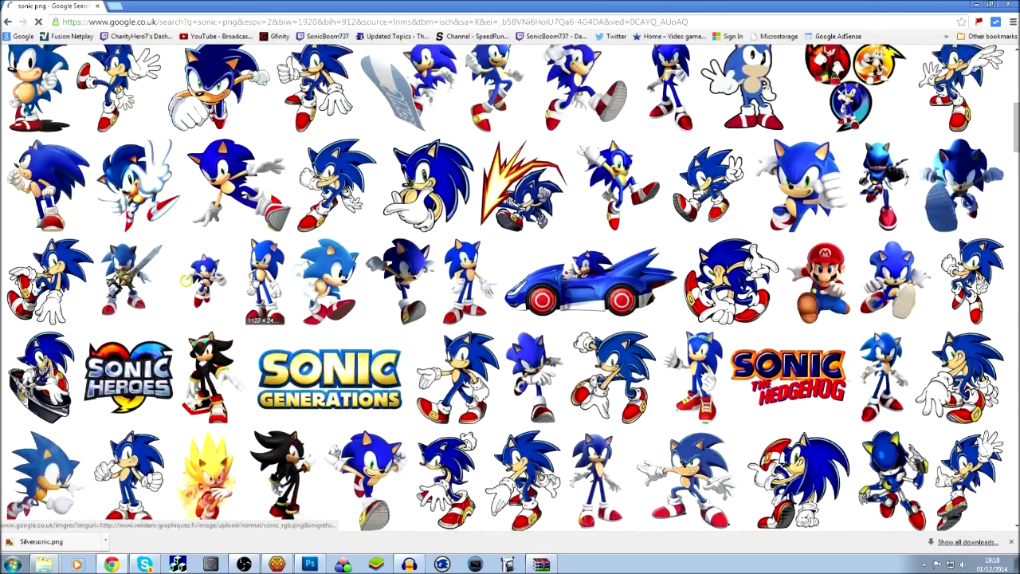
{"action": "scroll", "coordinate": [426, 251], "scroll_direction": "down", "scroll_amount": 5}
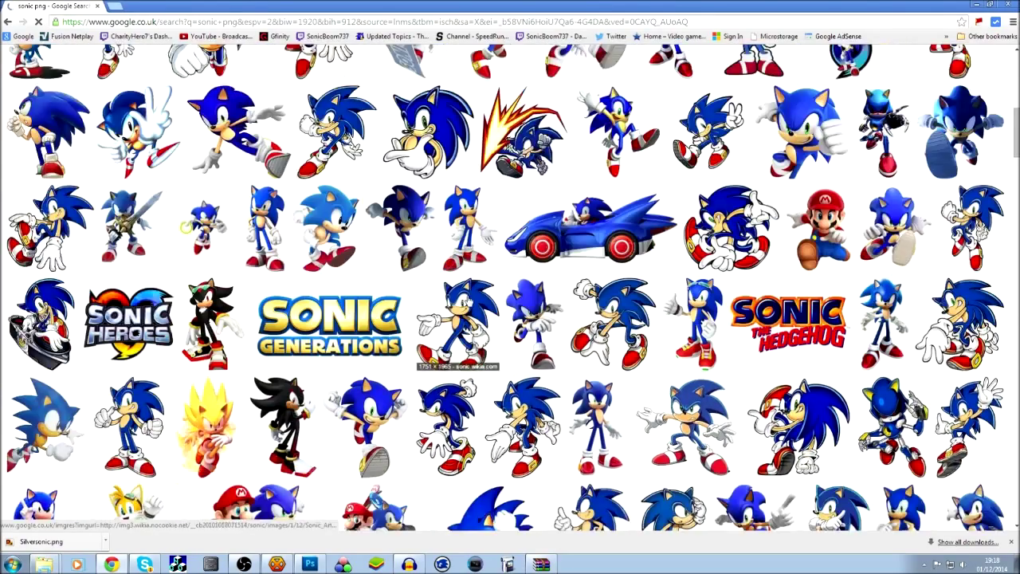
{"action": "scroll", "coordinate": [446, 231], "scroll_direction": "up", "scroll_amount": 10}
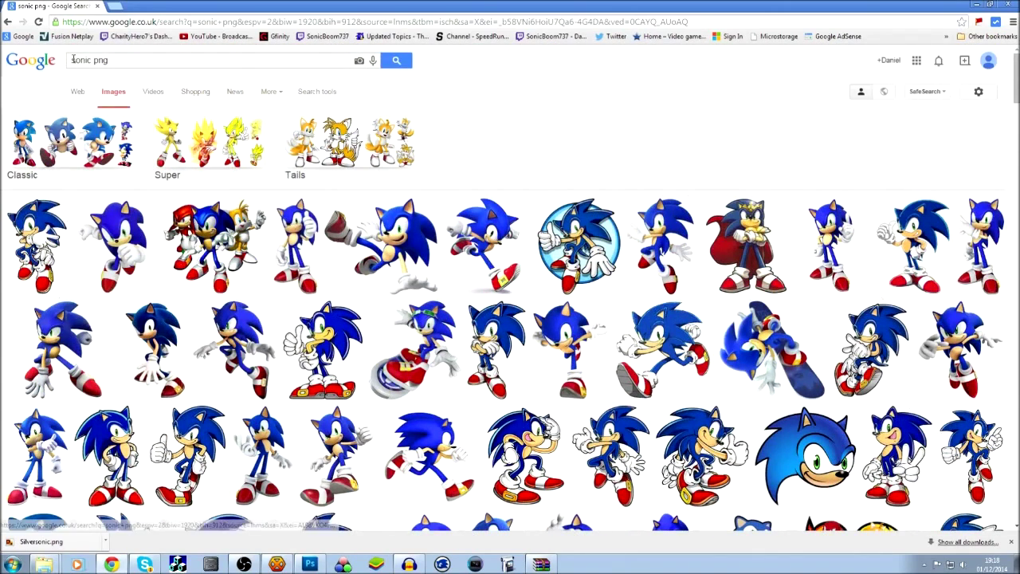
- Refine the image search to 'classic sonic png' and browse the results
{"action": "left_click", "coordinate": [73, 59]}
{"action": "type", "text": "classic"}
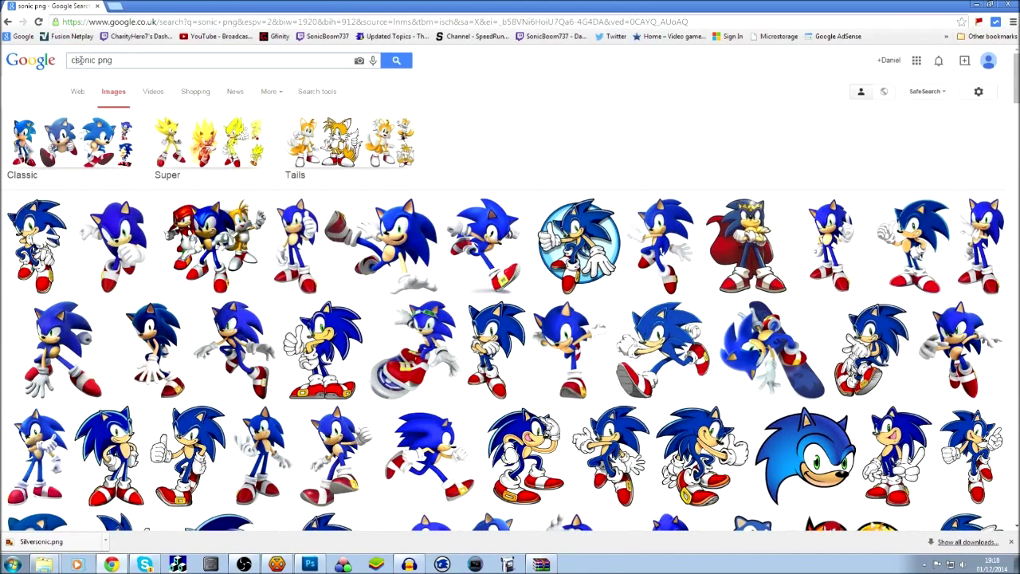
{"action": "key", "text": "Return"}
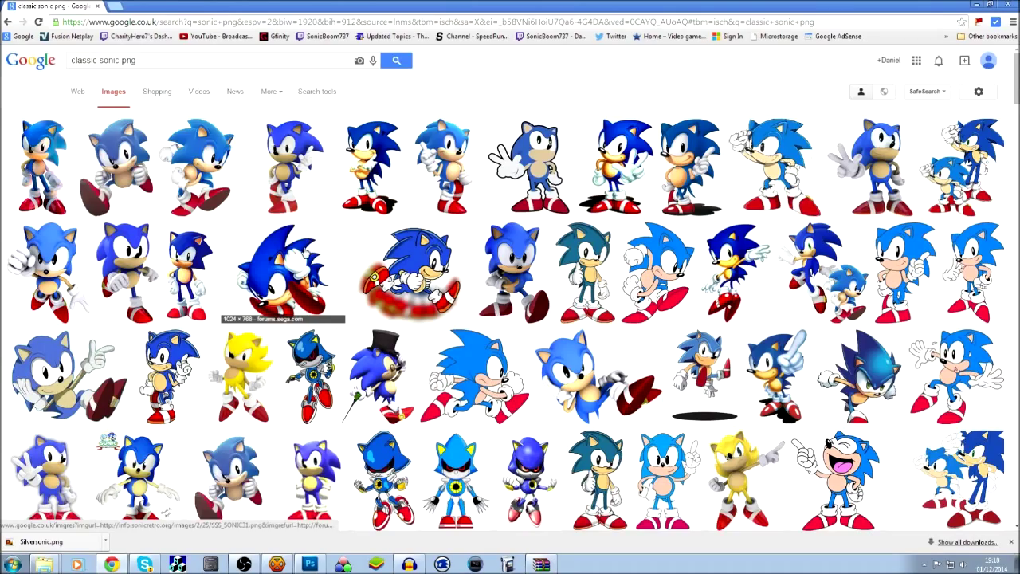
{"action": "scroll", "coordinate": [306, 263], "scroll_direction": "down", "scroll_amount": 4}
{"action": "scroll", "coordinate": [492, 263], "scroll_direction": "down", "scroll_amount": 2}
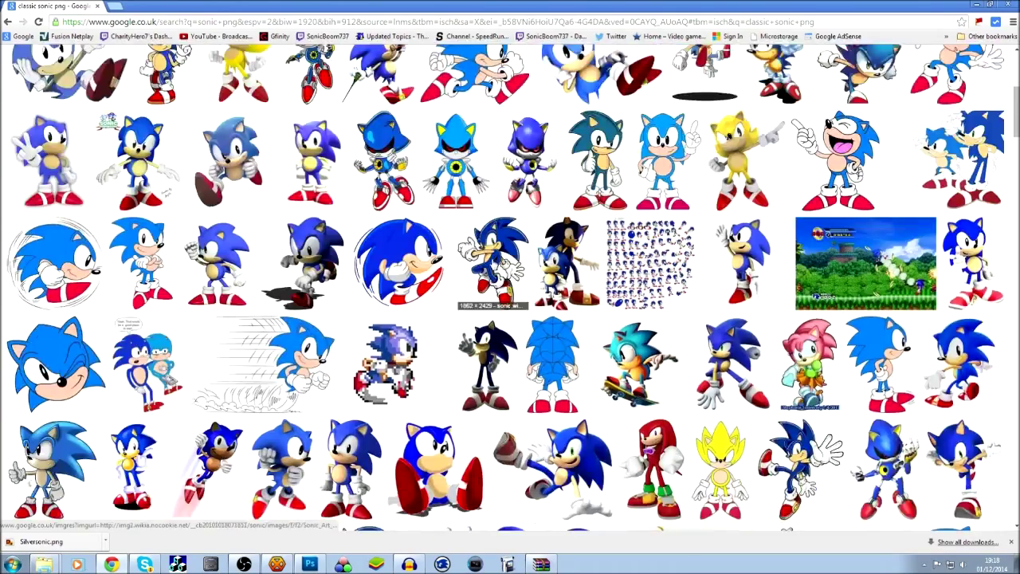
{"action": "scroll", "coordinate": [492, 262], "scroll_direction": "down", "scroll_amount": 2}
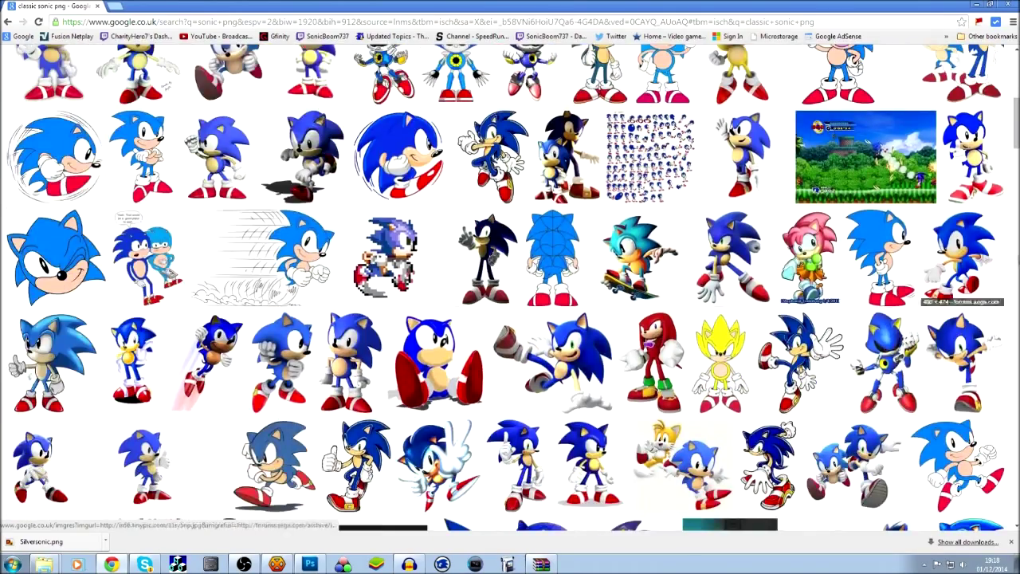
- Save the classic Sonic image 11ry5np.jpg to the computer
{"action": "left_click", "coordinate": [966, 263]}
{"action": "left_click", "coordinate": [749, 271]}
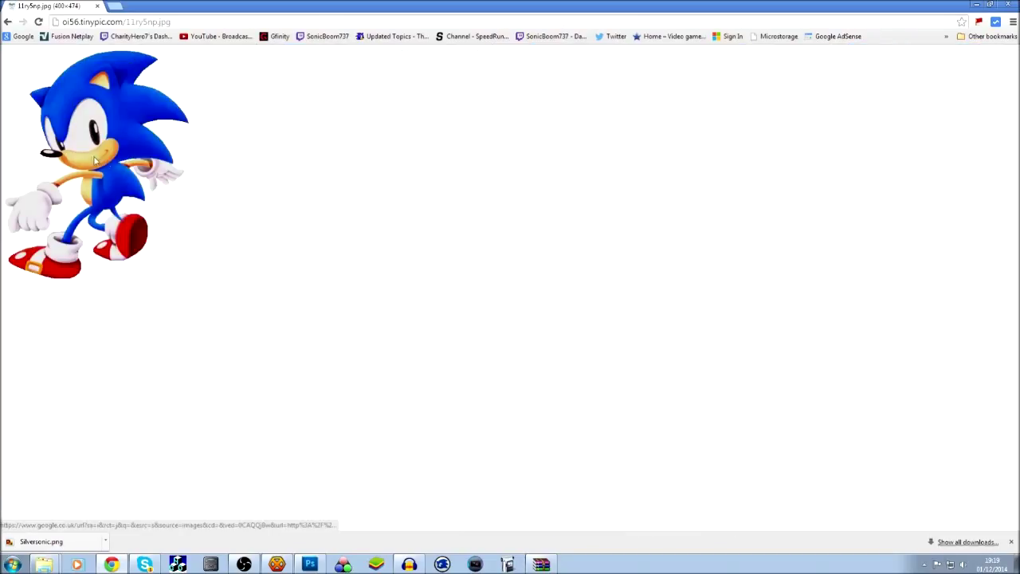
{"action": "right_click", "coordinate": [94, 159]}
{"action": "left_click", "coordinate": [129, 168]}
{"action": "left_click", "coordinate": [410, 269]}
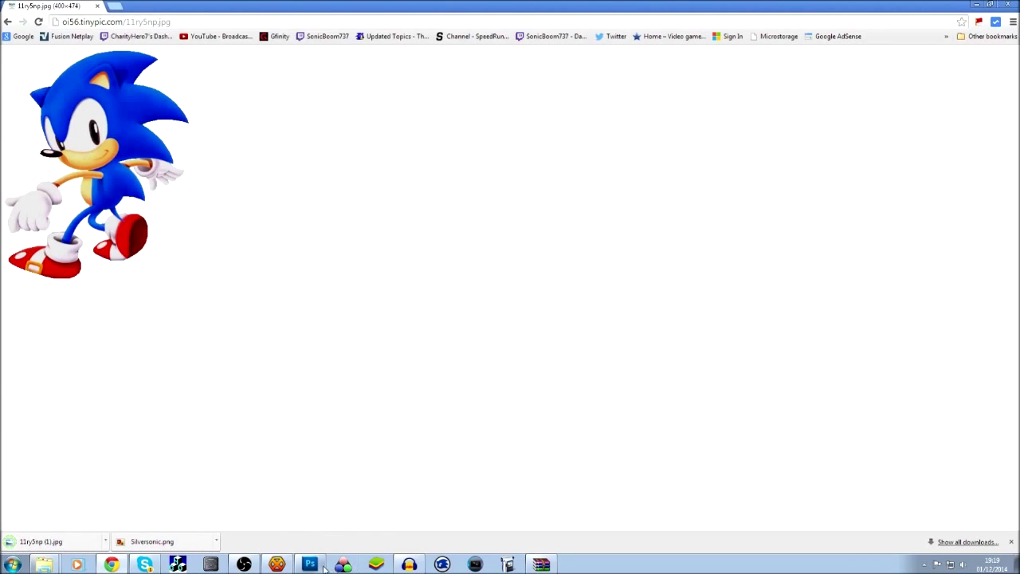
{"action": "left_click", "coordinate": [324, 566]}
{"action": "left_click", "coordinate": [30, 8]}
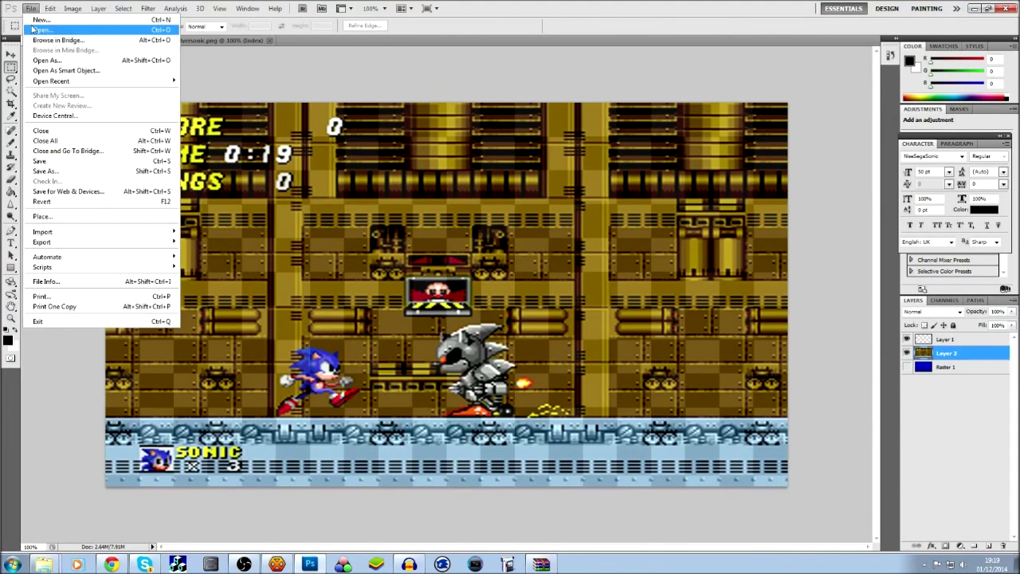
- Try opening 11ry5np (1).jpg and dismiss the invalid JPEG marker error
{"action": "left_click", "coordinate": [37, 30]}
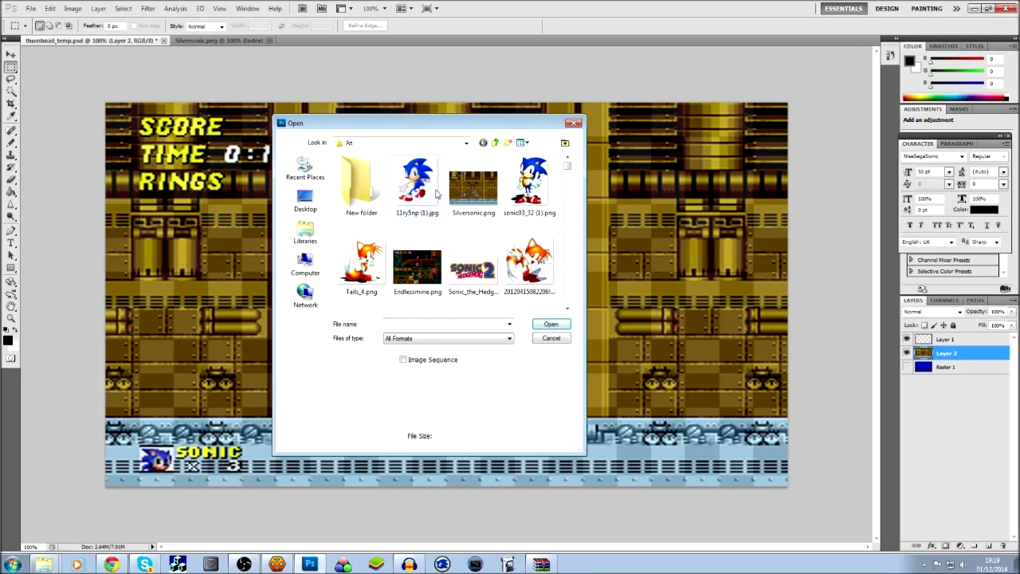
{"action": "double_click", "coordinate": [433, 192]}
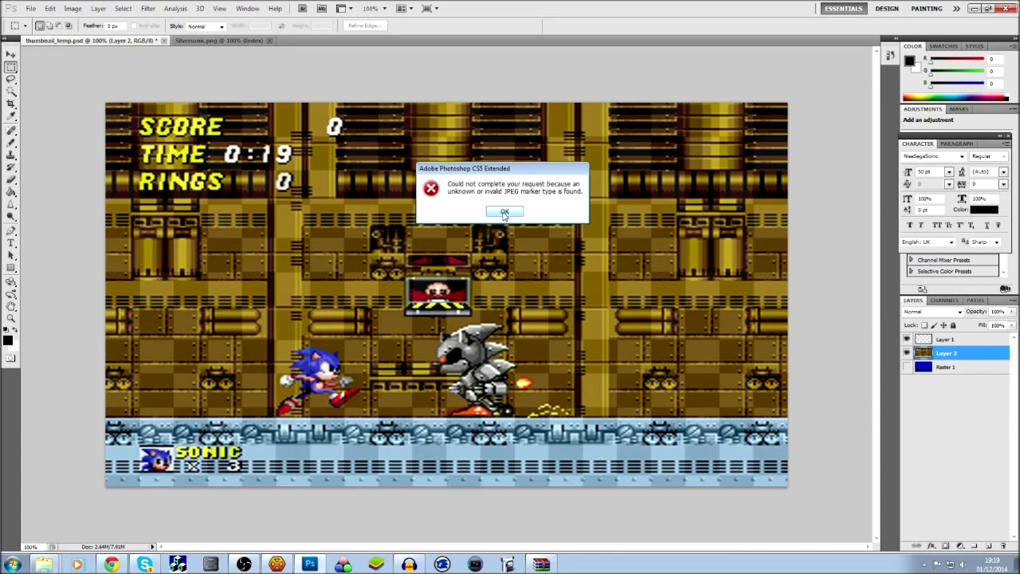
{"action": "left_click", "coordinate": [504, 211]}
- Retry opening 11ry5np (1).jpg, dismiss the error again, and go back to the image results
{"action": "left_click", "coordinate": [30, 8]}
{"action": "left_click", "coordinate": [47, 27]}
{"action": "left_click", "coordinate": [404, 177]}
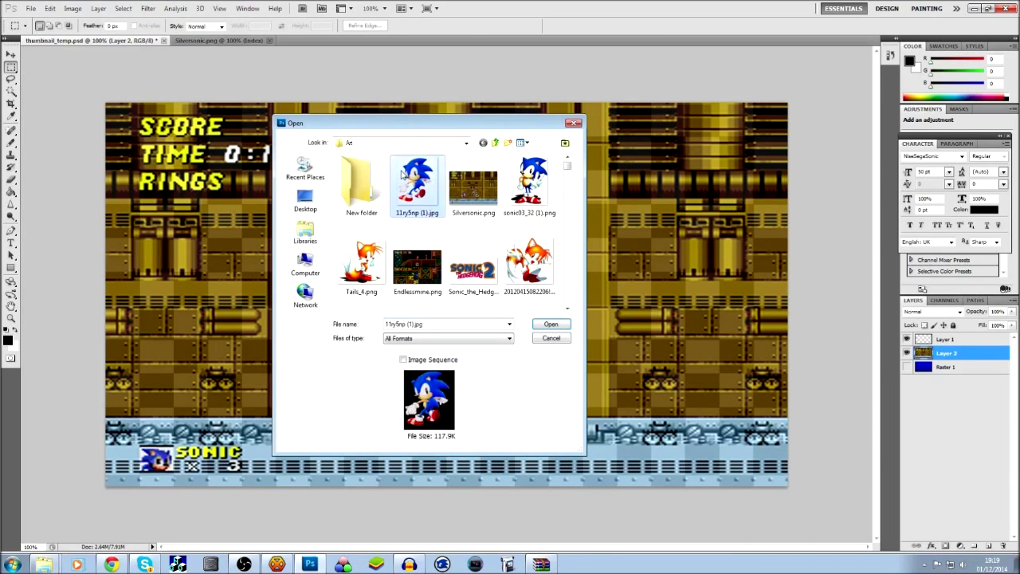
{"action": "double_click", "coordinate": [404, 177]}
{"action": "left_click", "coordinate": [494, 211]}
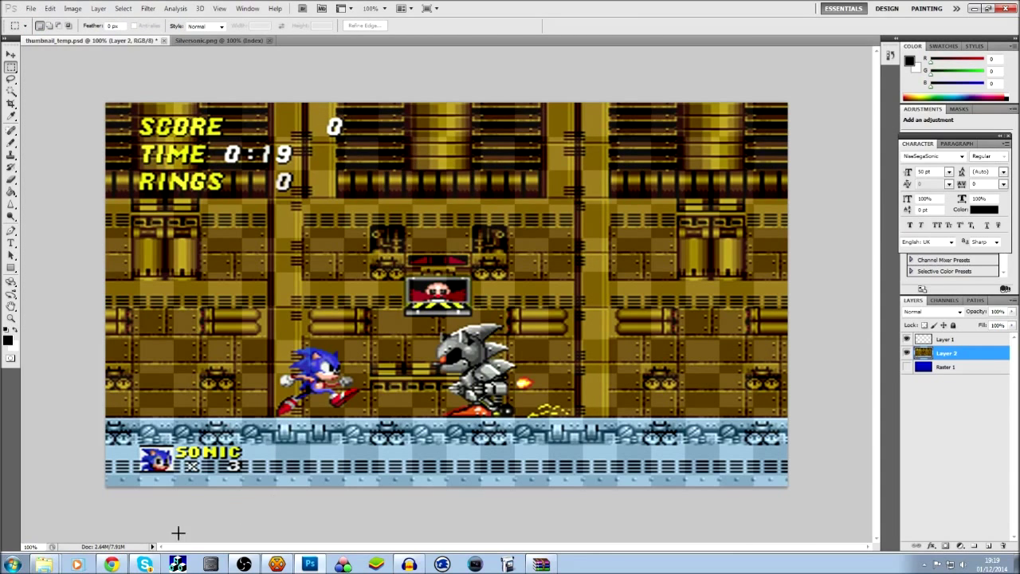
{"action": "left_click", "coordinate": [111, 564]}
{"action": "left_click", "coordinate": [8, 21]}
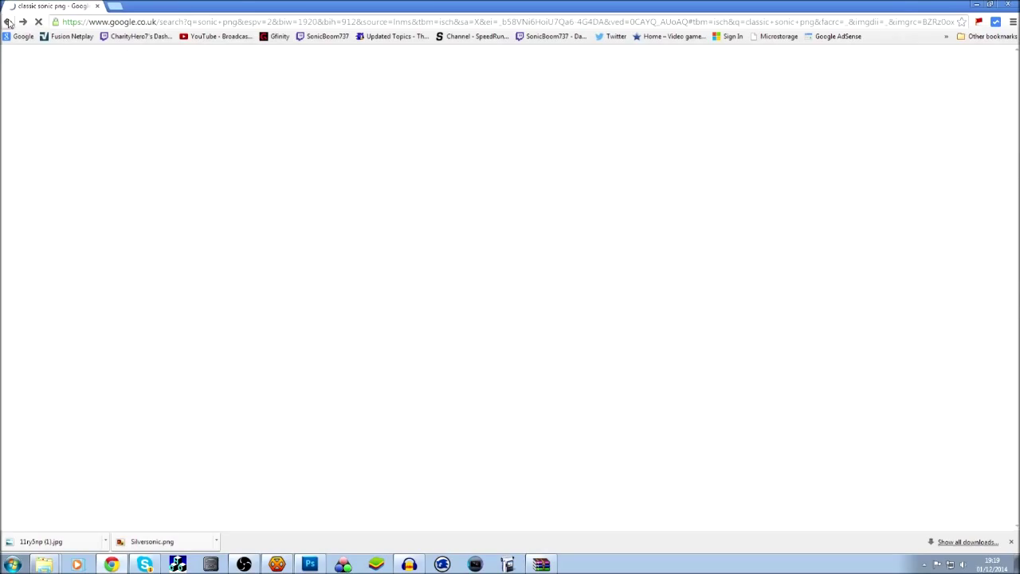
- Save the pointing classic Sonic render sonic-the-hedgehog-game-2.png from the image results
{"action": "scroll", "coordinate": [540, 243], "scroll_direction": "up", "scroll_amount": 6}
{"action": "scroll", "coordinate": [540, 243], "scroll_direction": "up", "scroll_amount": 3}
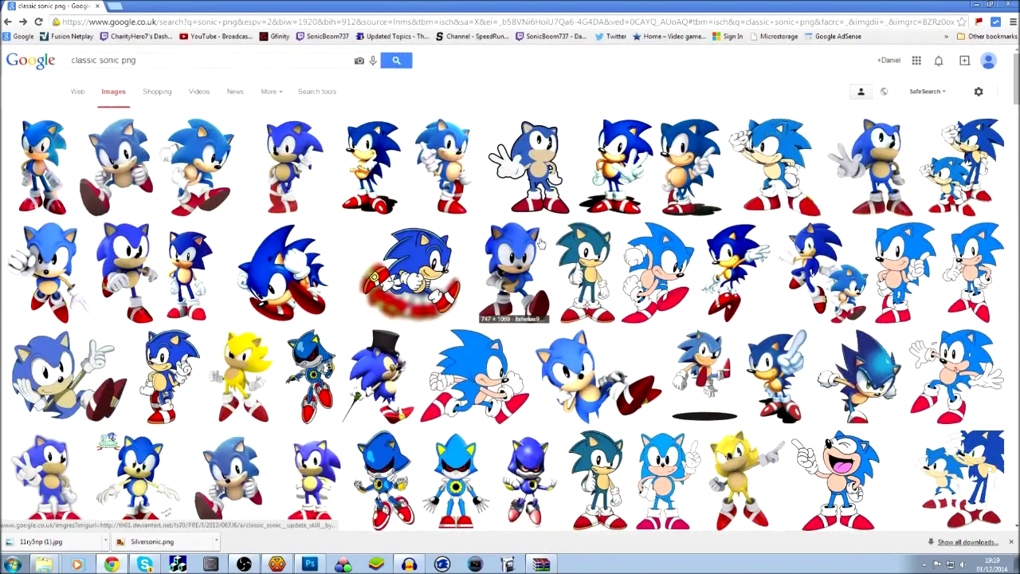
{"action": "left_click", "coordinate": [678, 163]}
{"action": "left_click", "coordinate": [748, 270]}
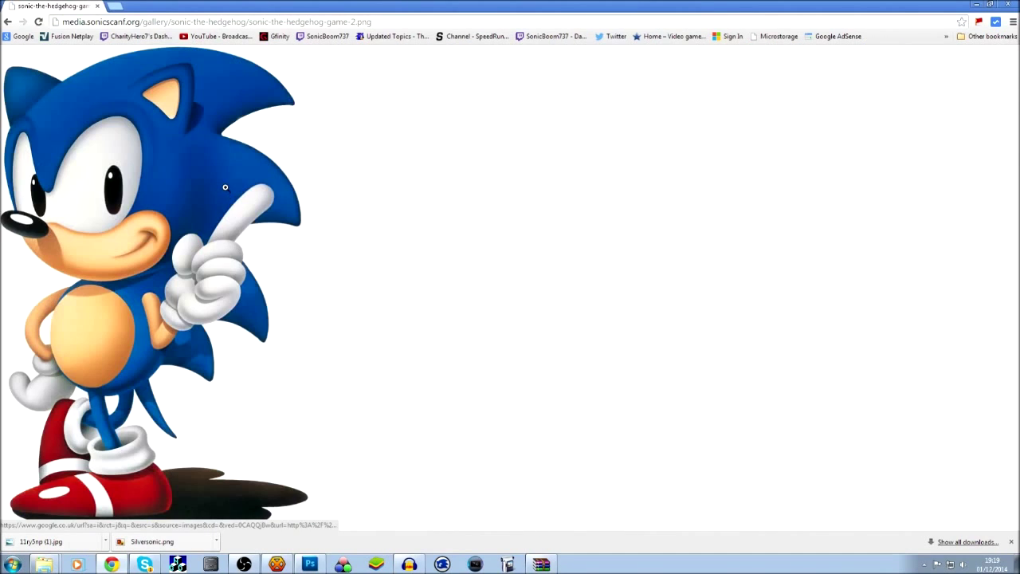
{"action": "right_click", "coordinate": [228, 193]}
{"action": "left_click", "coordinate": [253, 197]}
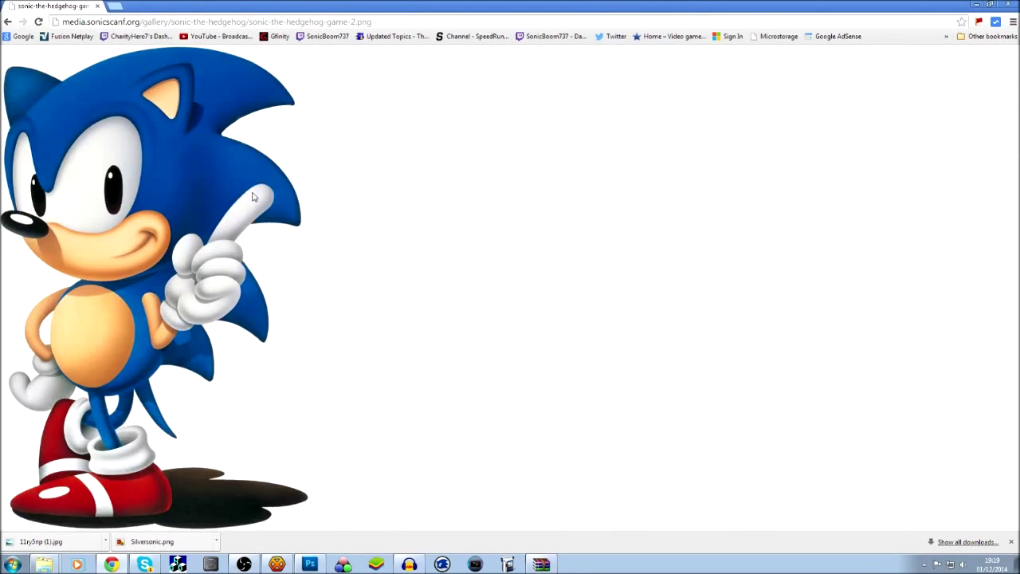
{"action": "left_click", "coordinate": [441, 270]}
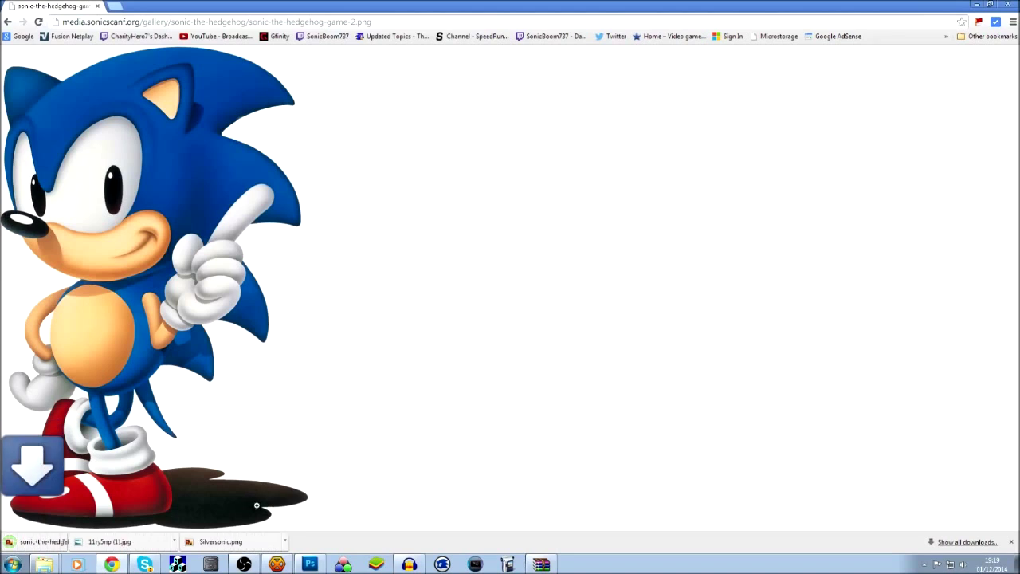
{"action": "left_click", "coordinate": [310, 564]}
{"action": "left_click", "coordinate": [30, 8]}
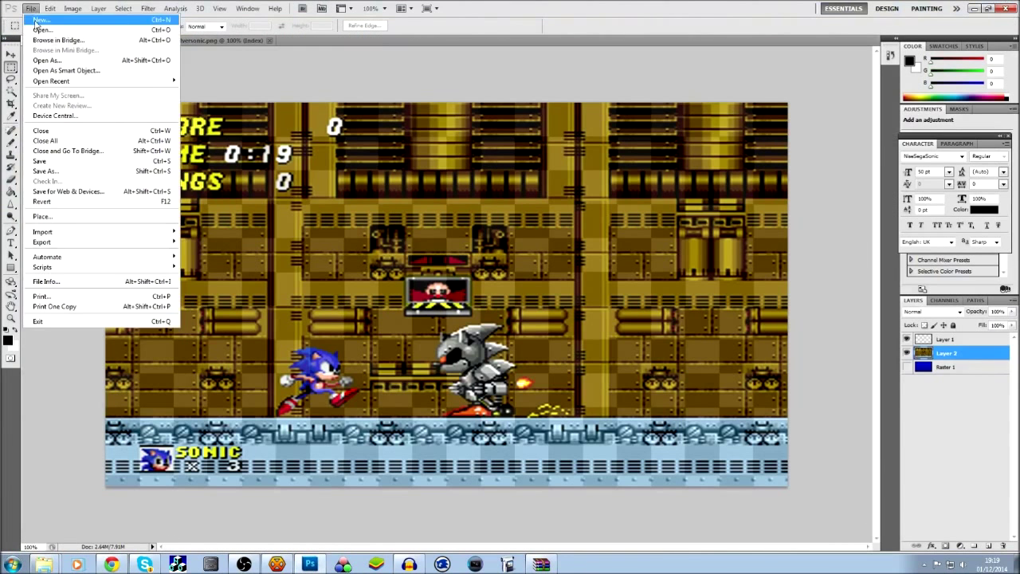
- Open sonic-the-hedgehog-game-2.png, select the whole image, and return to thumbnail_temp.psd
{"action": "left_click", "coordinate": [48, 30]}
{"action": "double_click", "coordinate": [414, 187]}
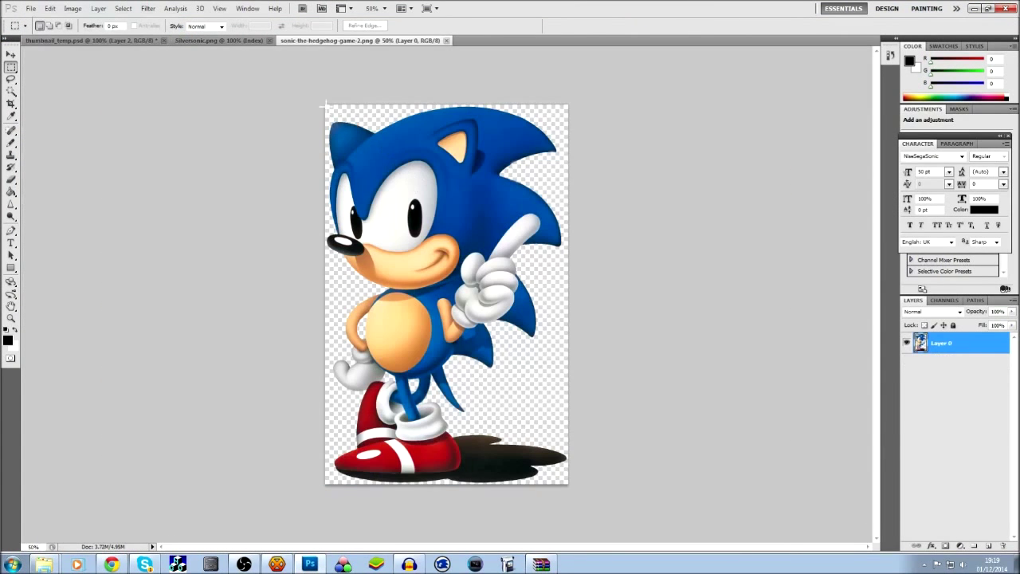
{"action": "key", "text": "ctrl+a"}
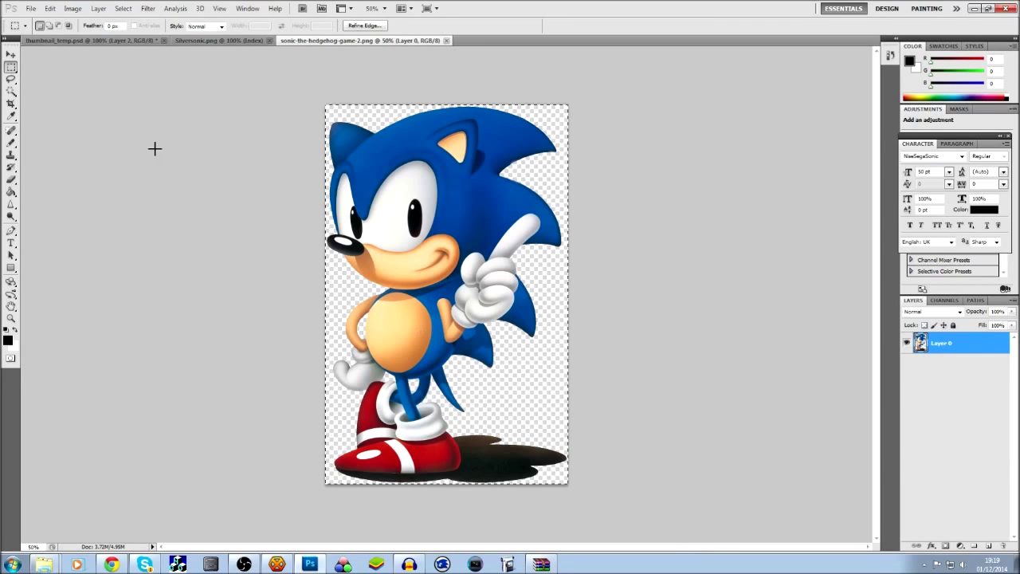
{"action": "left_click", "coordinate": [79, 40]}
- Paste Sonic, scale it to about 57% on the right, and raise its layer above Layer 1
{"action": "key", "text": "ctrl+v"}
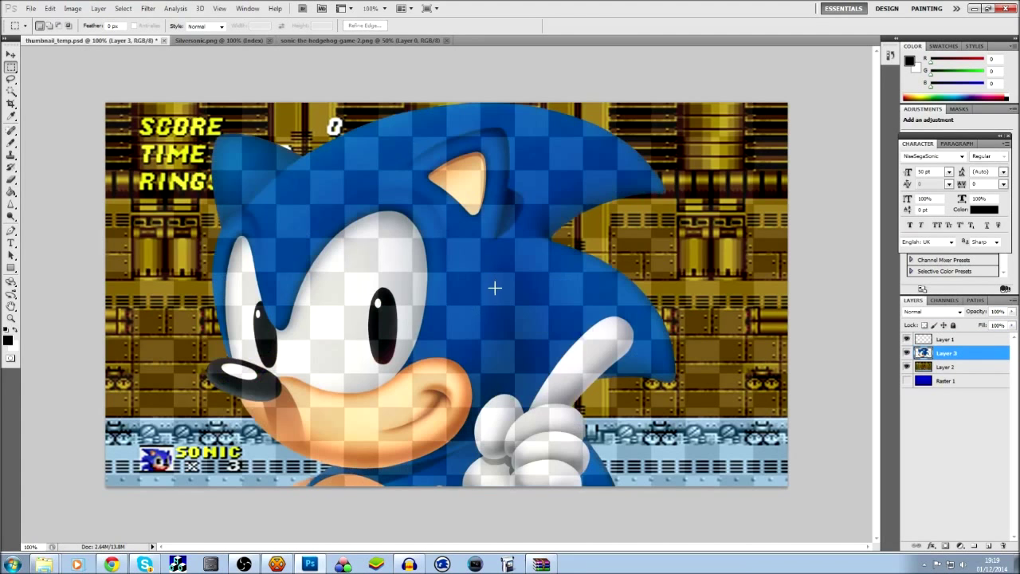
{"action": "right_click", "coordinate": [502, 295]}
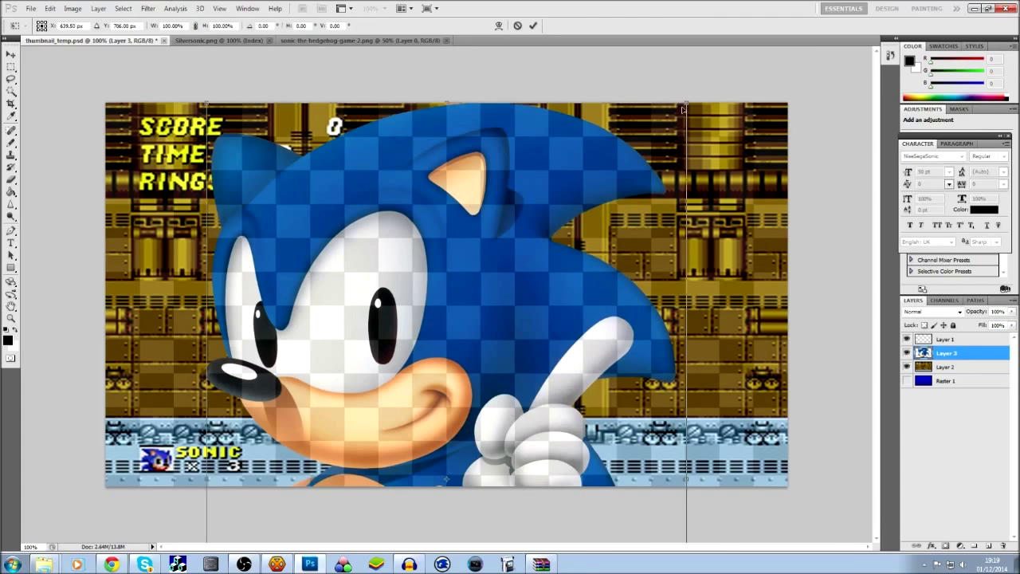
{"action": "left_click_drag", "start_coordinate": [687, 101], "coordinate": [716, 141]}
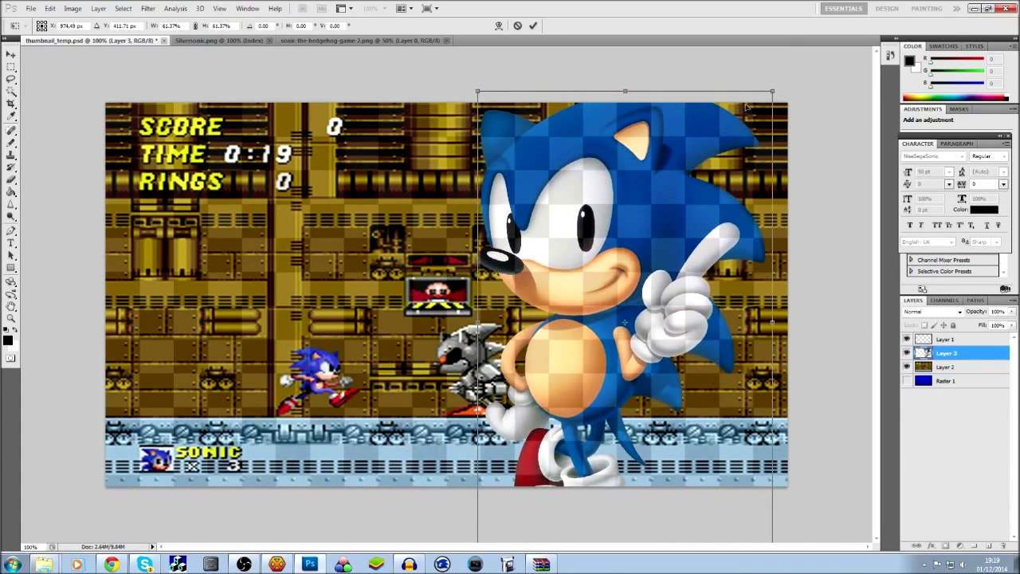
{"action": "left_click_drag", "start_coordinate": [766, 86], "coordinate": [750, 126]}
{"action": "left_click_drag", "start_coordinate": [677, 219], "coordinate": [689, 204]}
{"action": "key", "text": "Return"}
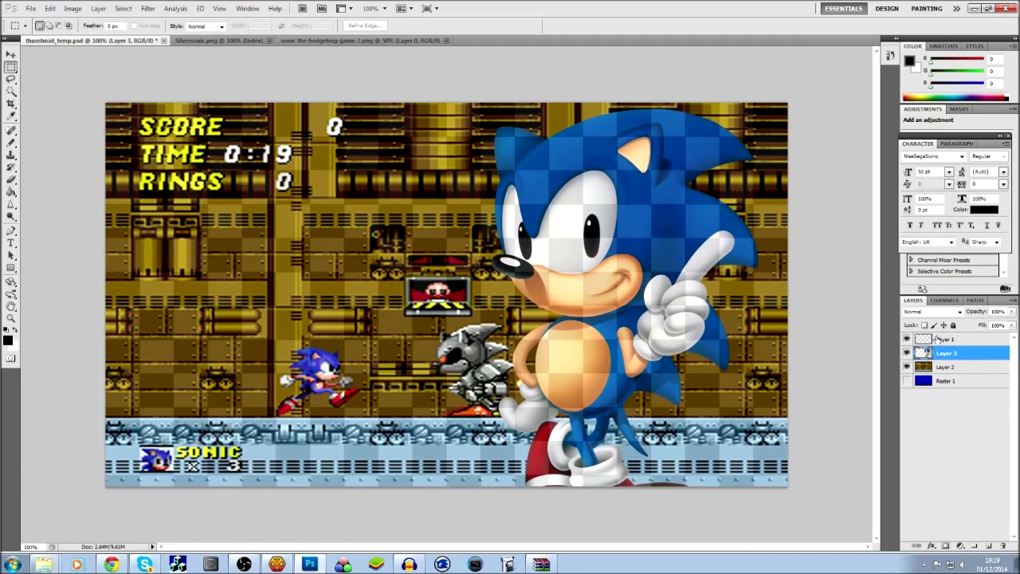
{"action": "left_click_drag", "start_coordinate": [957, 355], "coordinate": [959, 340]}
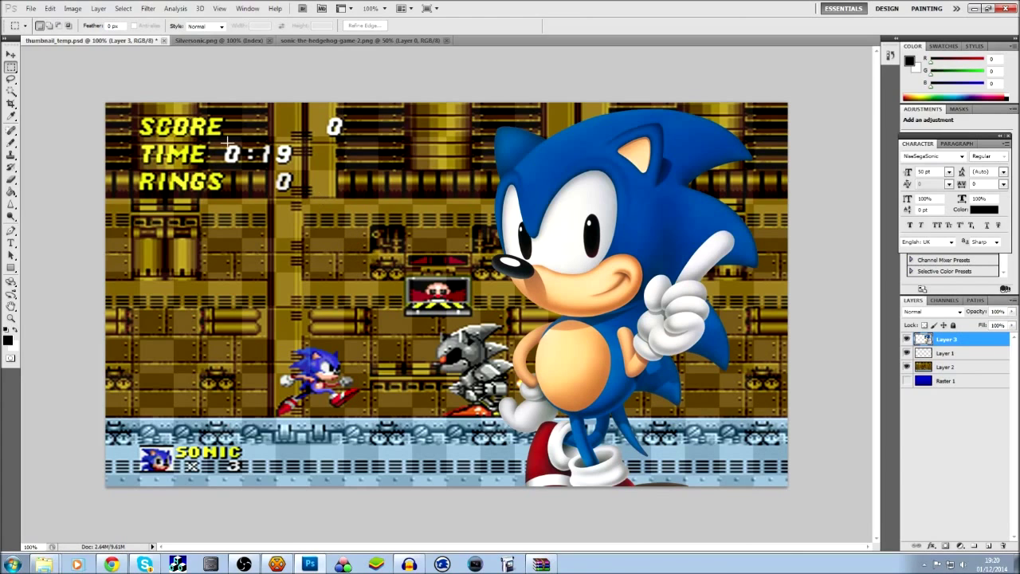
- Search Google Images for 'sonic the hedgehog 2 logo' and save the first result
{"action": "left_click", "coordinate": [112, 564]}
{"action": "left_click", "coordinate": [209, 24]}
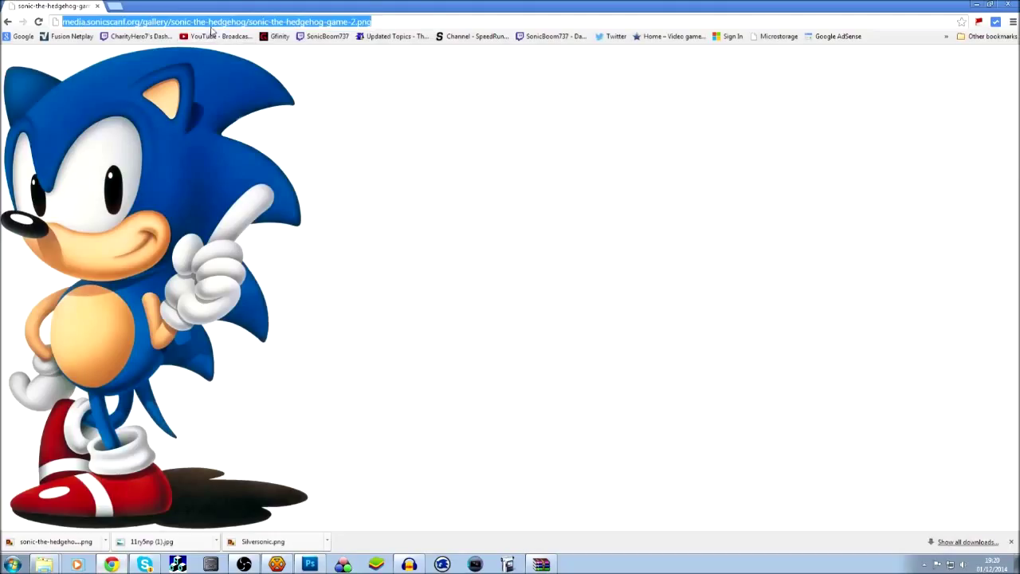
{"action": "type", "text": "yo"}
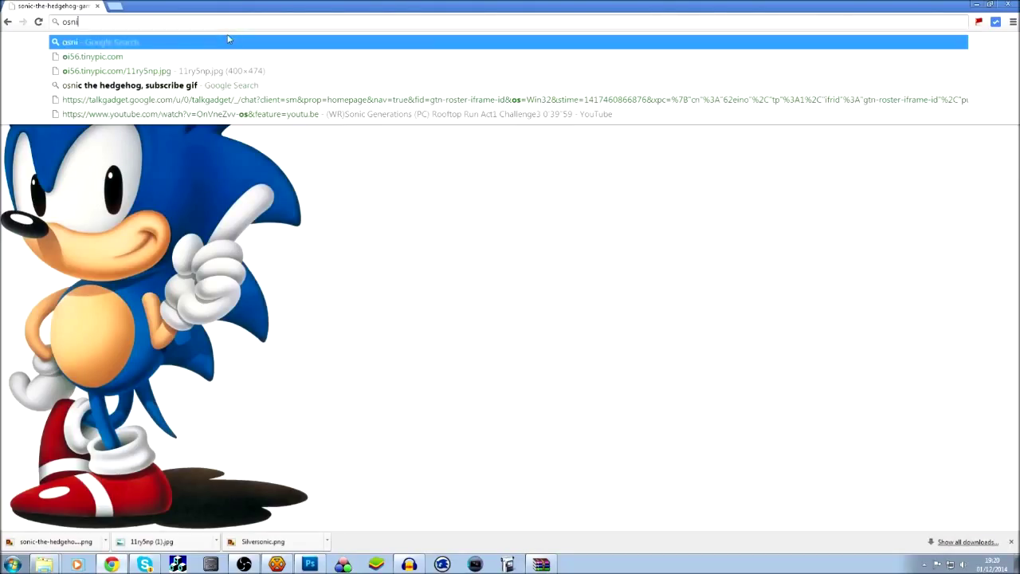
{"action": "key", "text": "BackSpace"}
{"action": "key", "text": "BackSpace"}
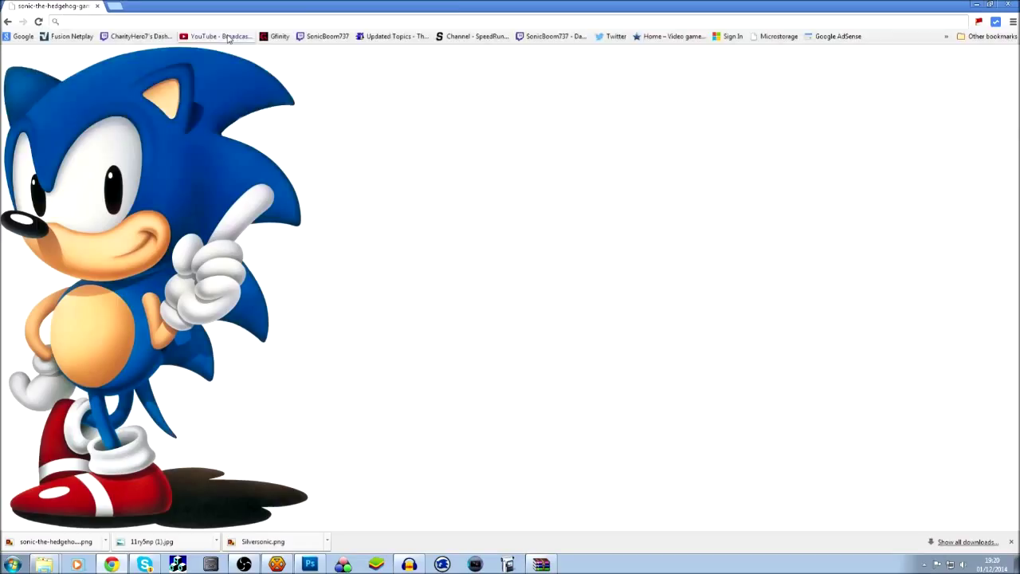
{"action": "type", "text": "sonic the hedgehog 2"}
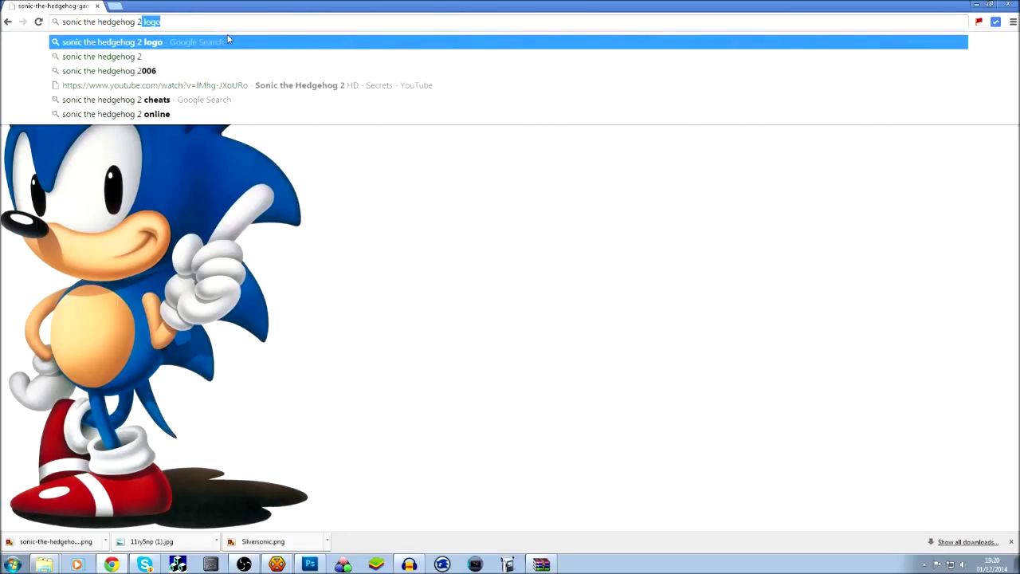
{"action": "left_click", "coordinate": [228, 41]}
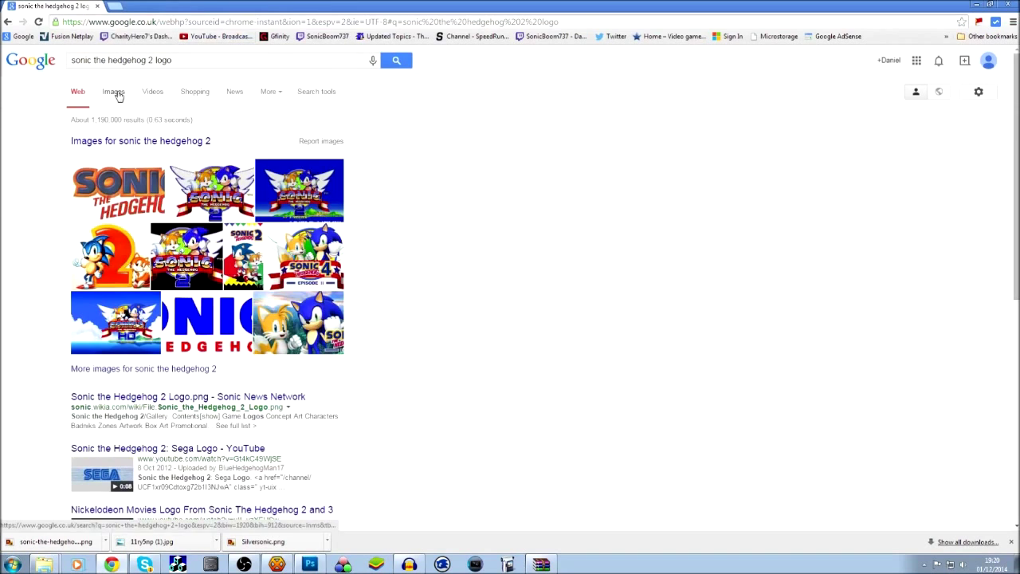
{"action": "left_click", "coordinate": [116, 93]}
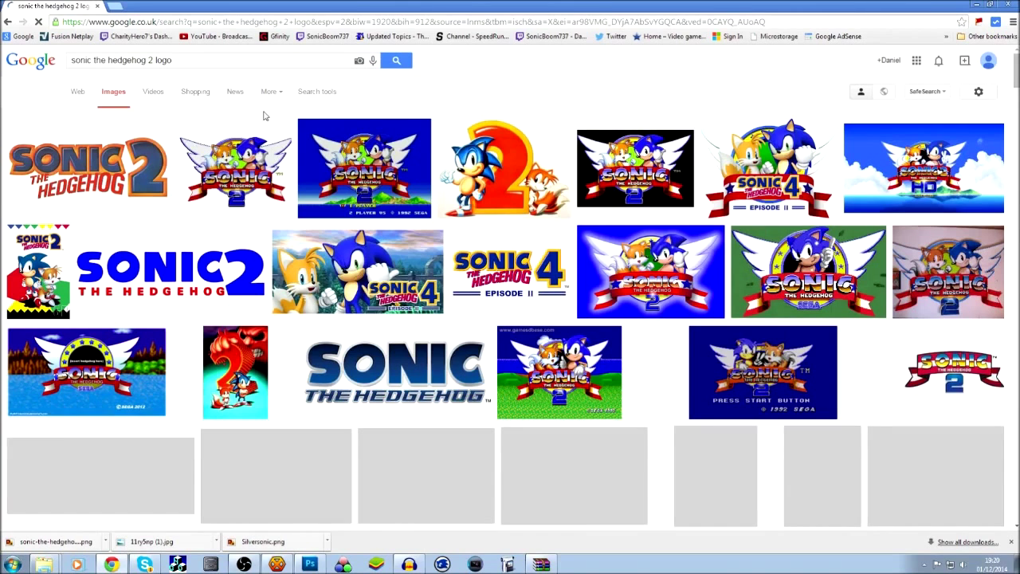
{"action": "left_click", "coordinate": [163, 166]}
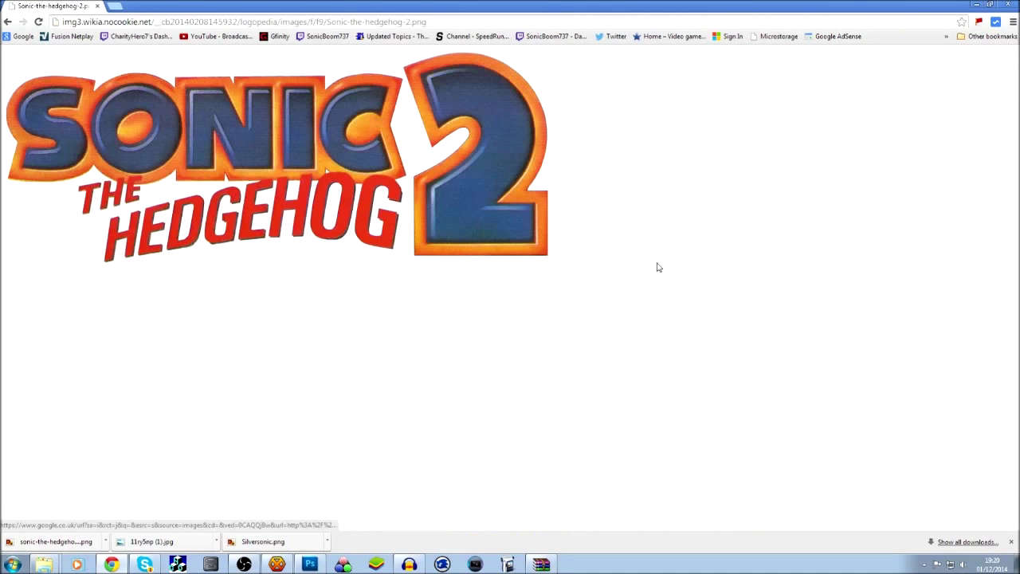
{"action": "right_click", "coordinate": [374, 171]}
{"action": "left_click", "coordinate": [396, 180]}
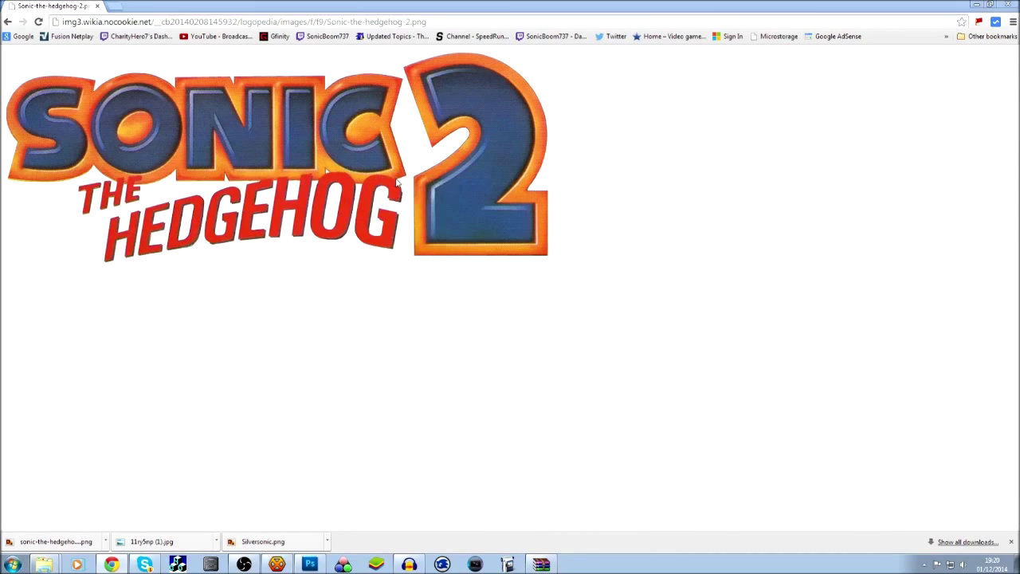
{"action": "left_click", "coordinate": [420, 269]}
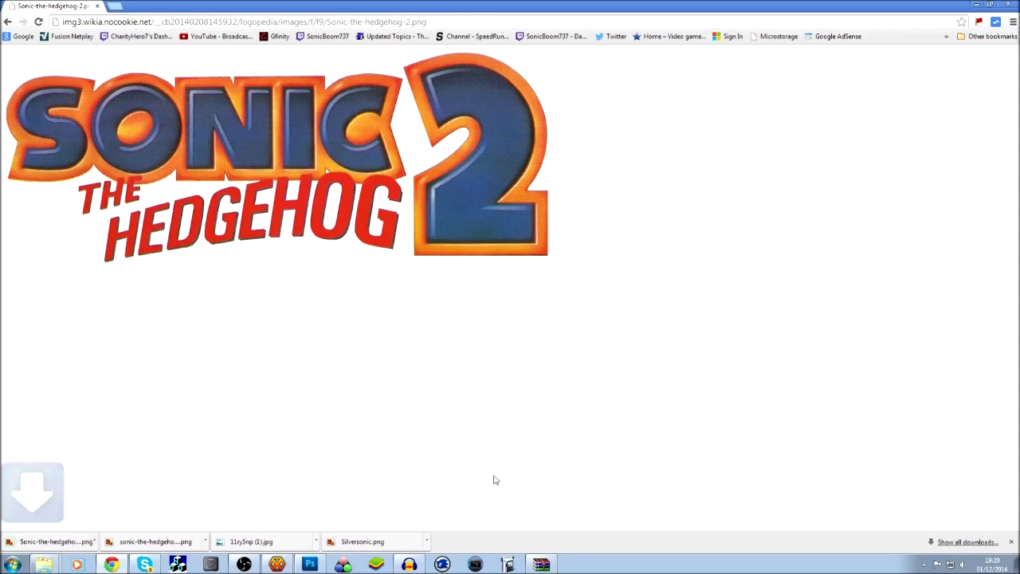
- Open the saved Sonic-the-hedgehog-2.png logo in Photoshop
{"action": "left_click", "coordinate": [309, 563]}
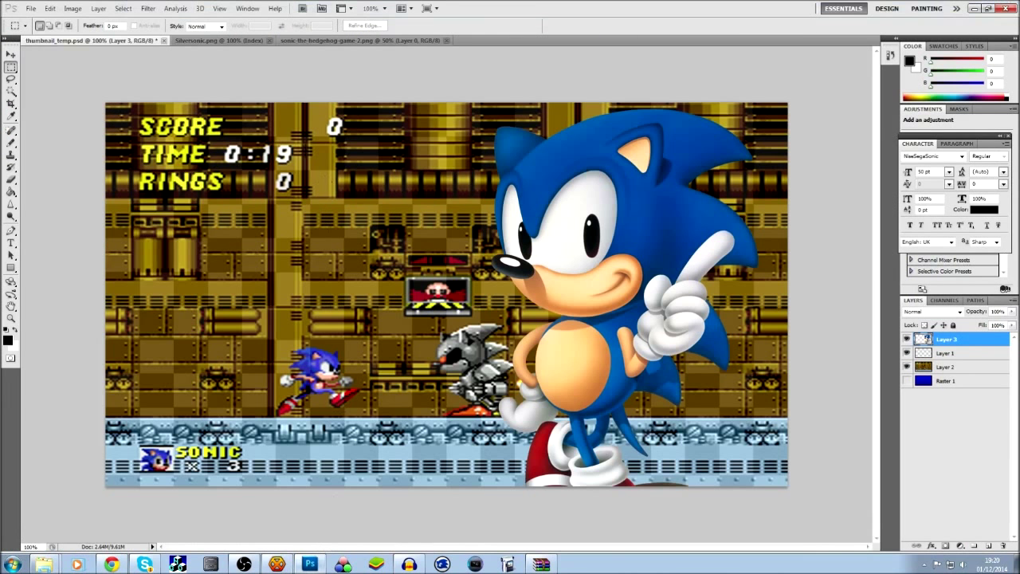
{"action": "left_click", "coordinate": [31, 8]}
{"action": "left_click", "coordinate": [41, 30]}
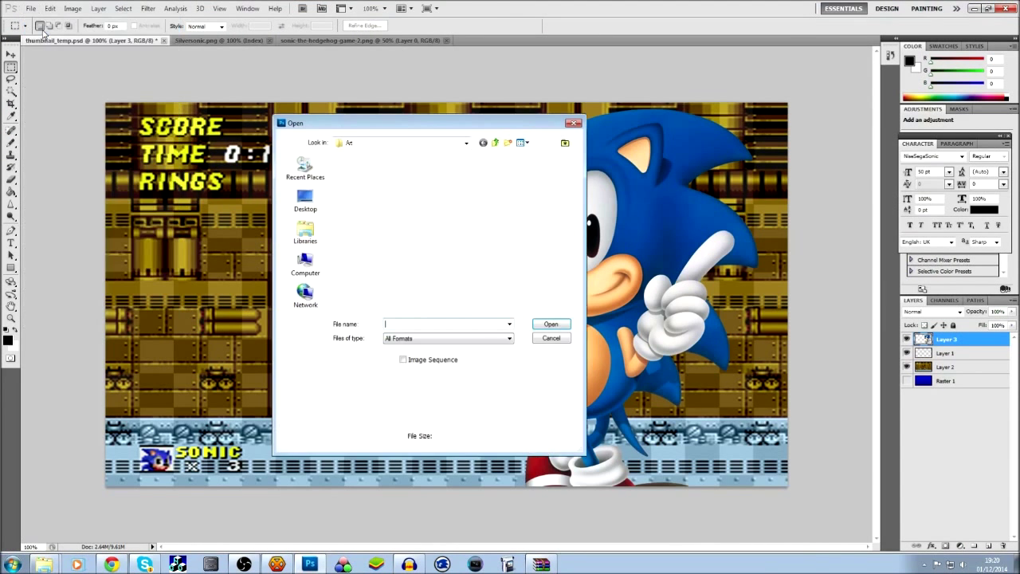
{"action": "double_click", "coordinate": [414, 183]}
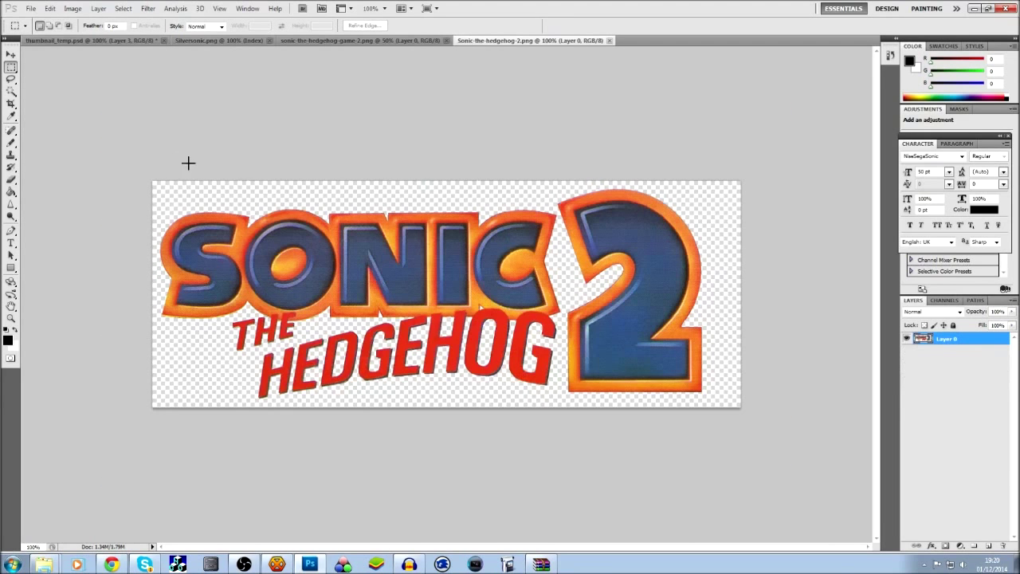
- Copy the whole Sonic 2 logo image and paste it into thumbnail_temp.psd
{"action": "key", "text": "ctrl+a"}
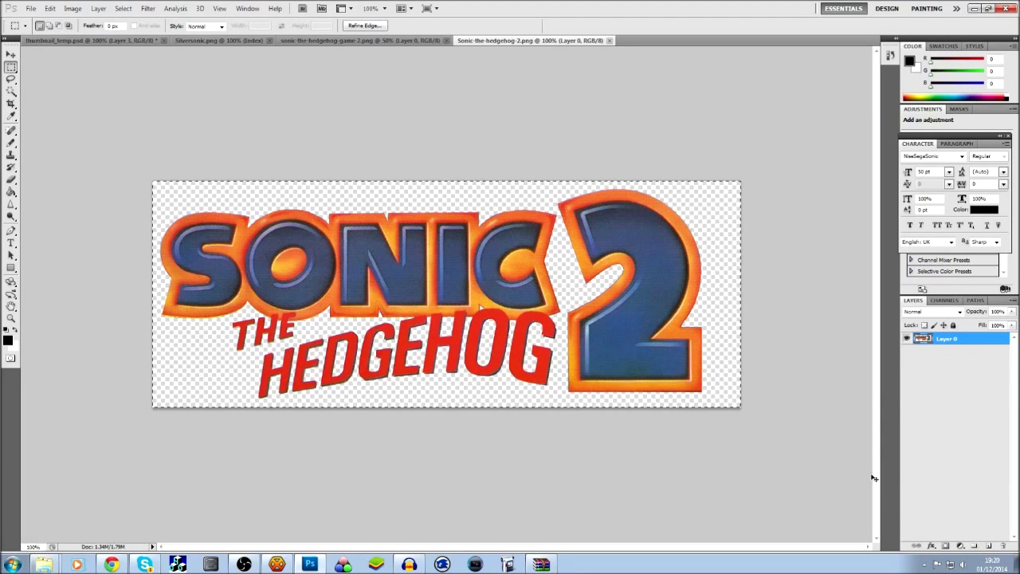
{"action": "left_click", "coordinate": [88, 41]}
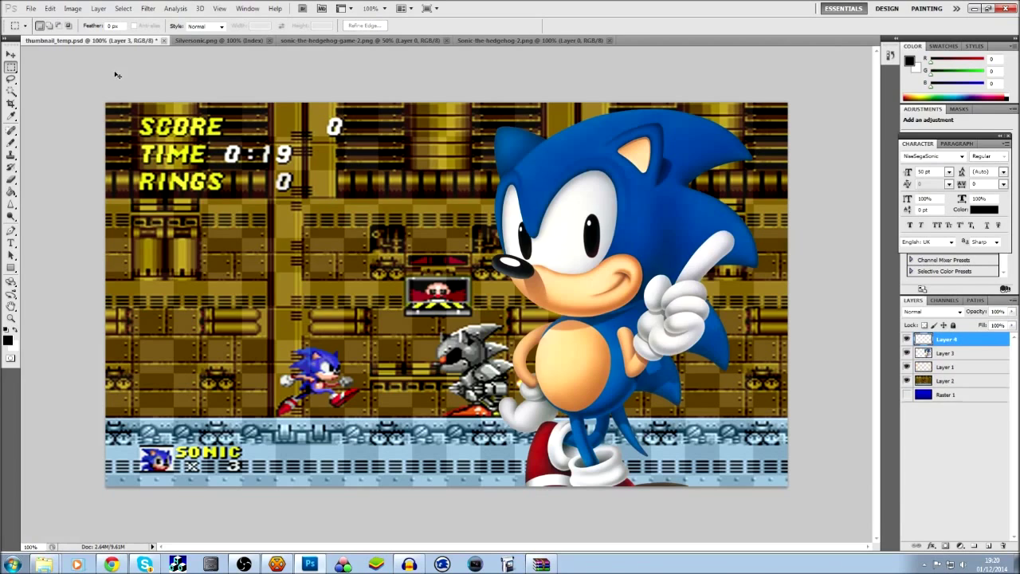
{"action": "key", "text": "ctrl+v"}
- Scale the pasted logo to about 68.5% and place it in the thumbnail's top-left corner
{"action": "right_click", "coordinate": [397, 242]}
{"action": "left_click", "coordinate": [464, 334]}
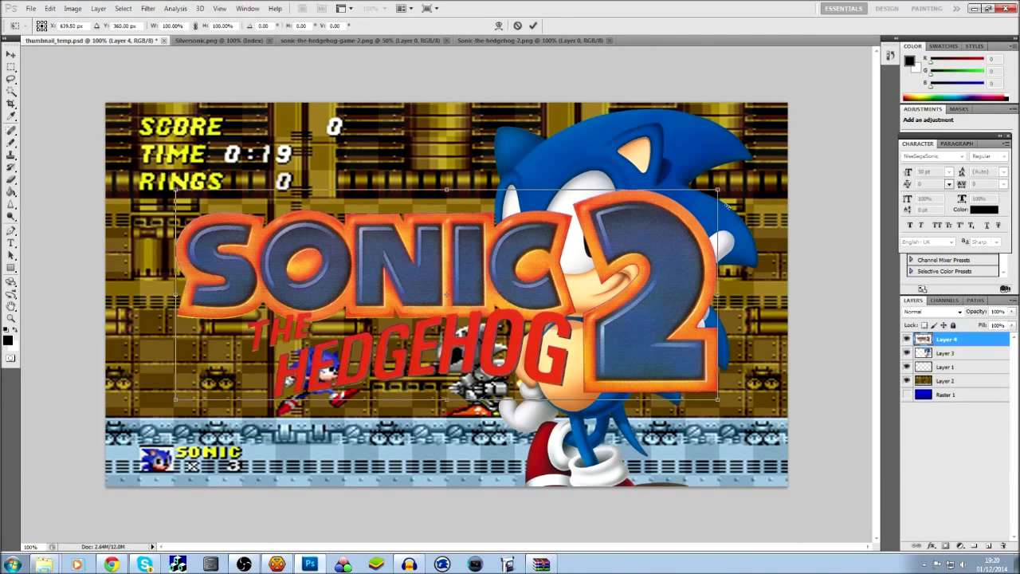
{"action": "left_click_drag", "start_coordinate": [717, 191], "coordinate": [572, 245]}
{"action": "left_click_drag", "start_coordinate": [543, 285], "coordinate": [482, 161]}
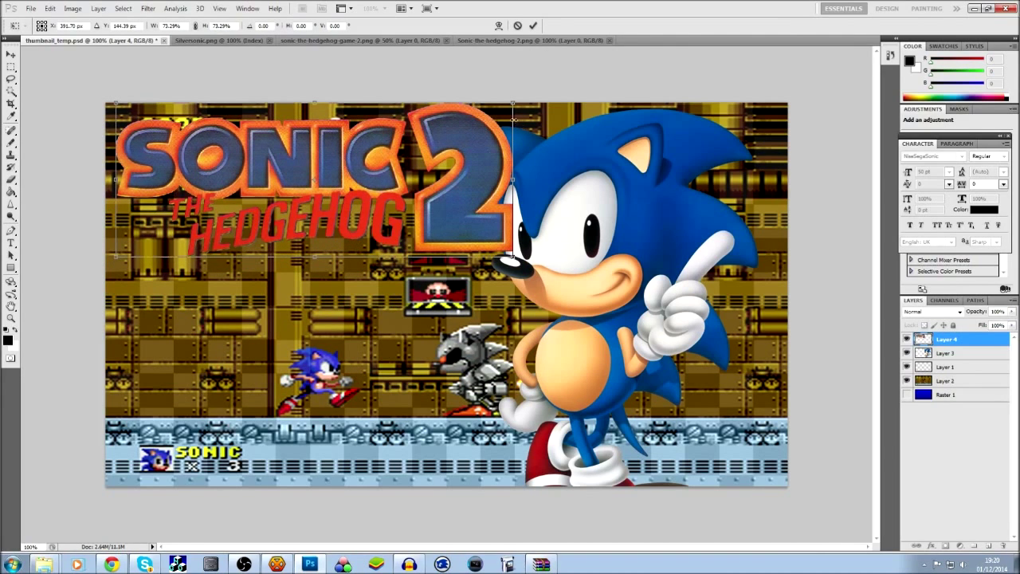
{"action": "left_click_drag", "start_coordinate": [514, 103], "coordinate": [490, 124]}
{"action": "left_click_drag", "start_coordinate": [463, 167], "coordinate": [456, 161]}
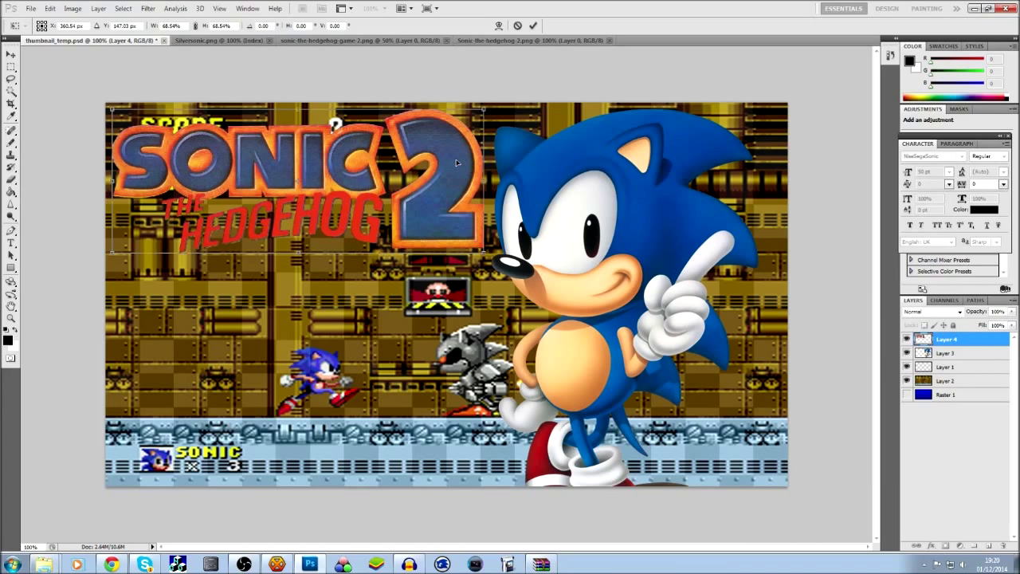
{"action": "key", "text": "Return"}
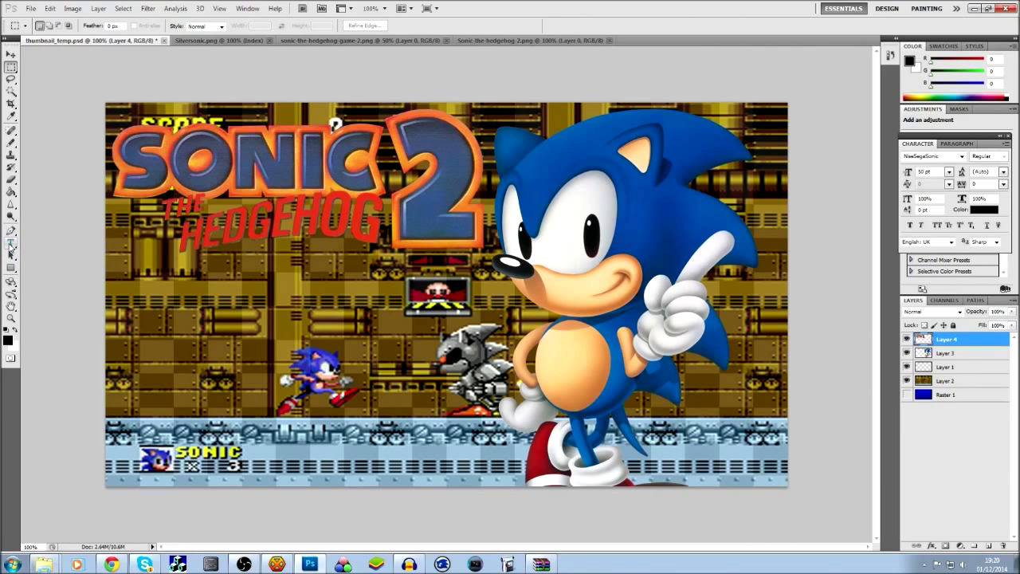
{"action": "left_click", "coordinate": [11, 244]}
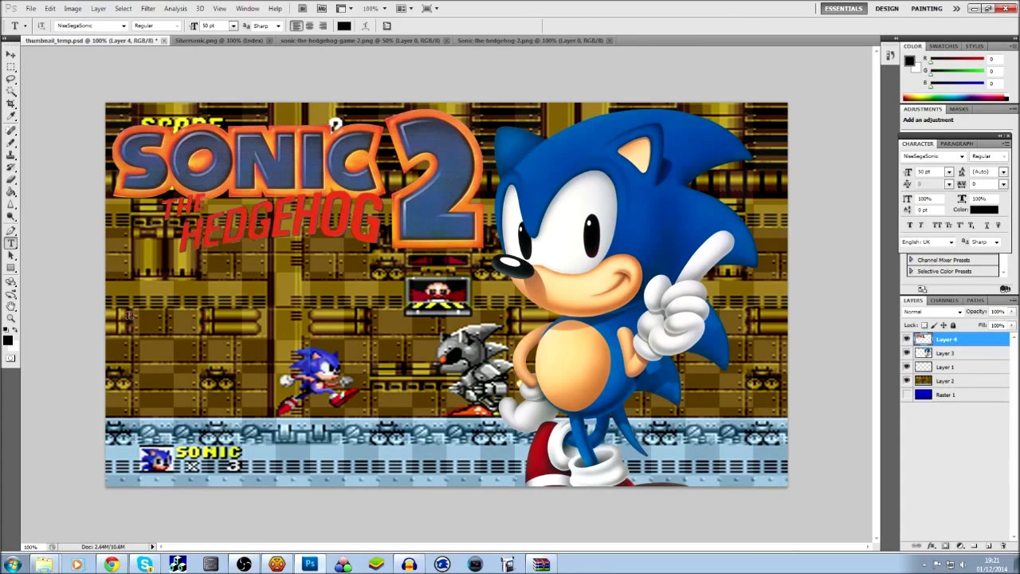
- Create a new text layer on the canvas and bring up the NiseSegaSonic (3).zip archive in WinRAR
{"action": "left_click", "coordinate": [149, 317]}
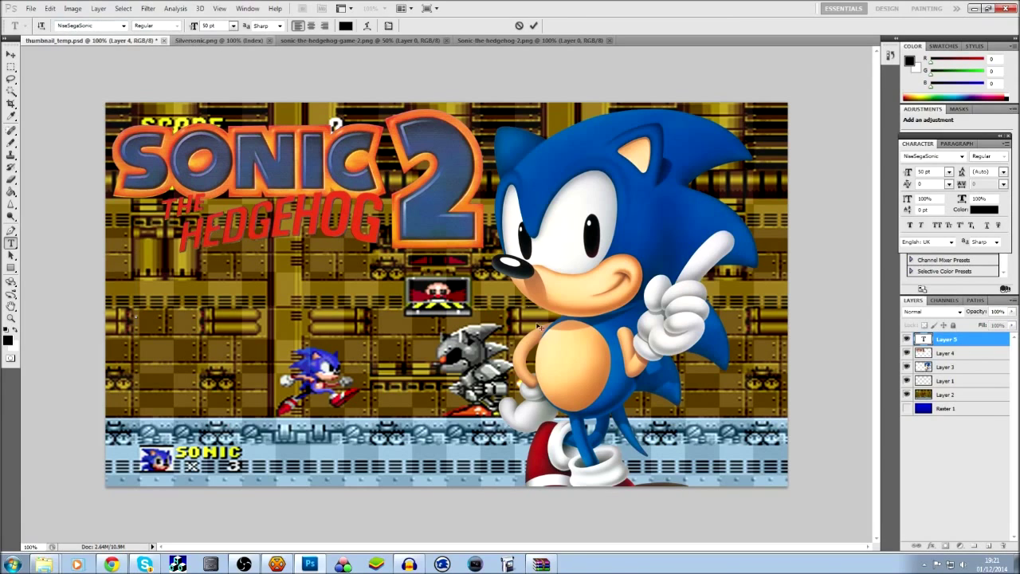
{"action": "left_click", "coordinate": [545, 564]}
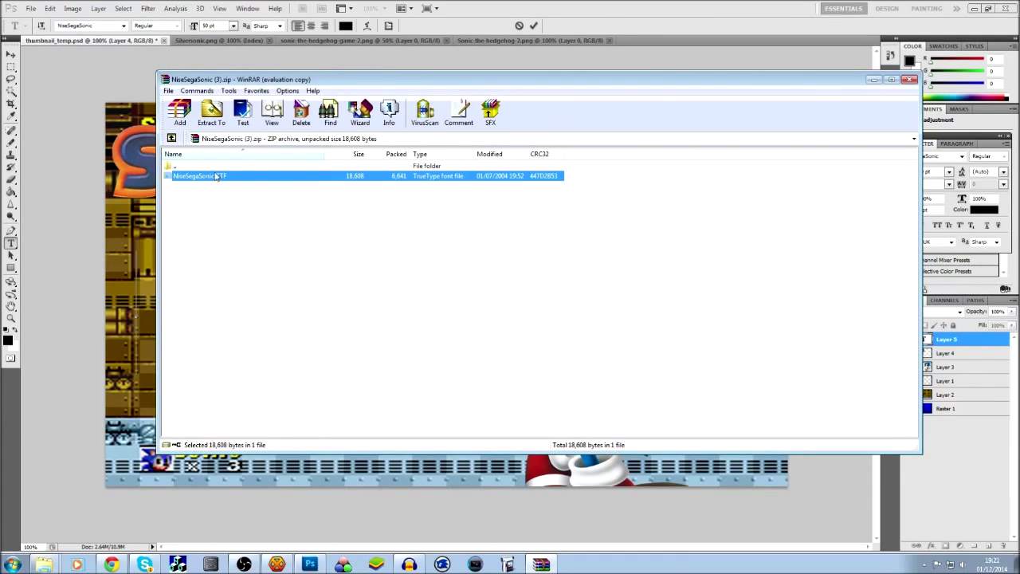
- Reinstall NiseSegaSonic.TTF over the existing copy, then close the font preview and archive
{"action": "double_click", "coordinate": [214, 177]}
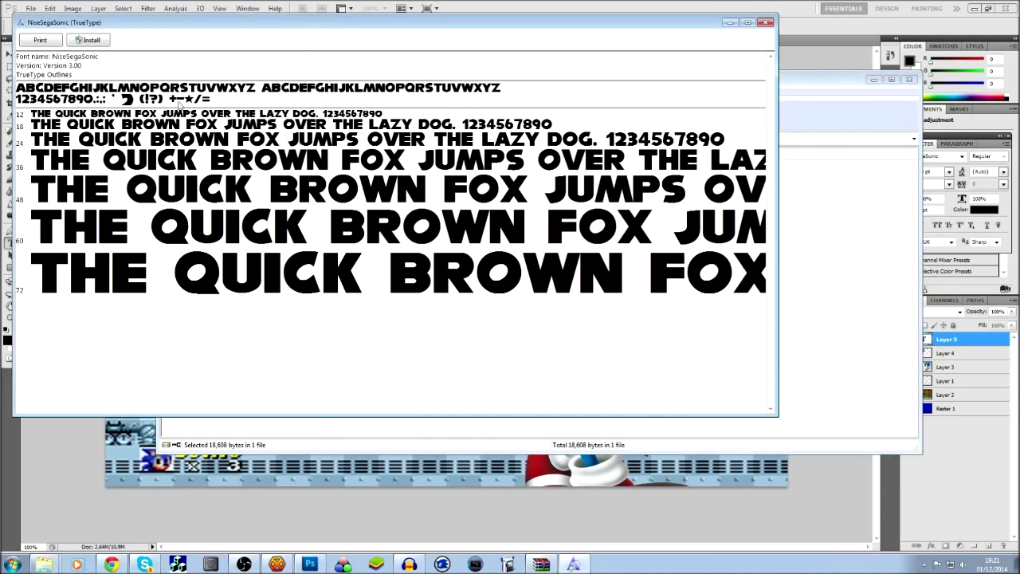
{"action": "left_click", "coordinate": [93, 40]}
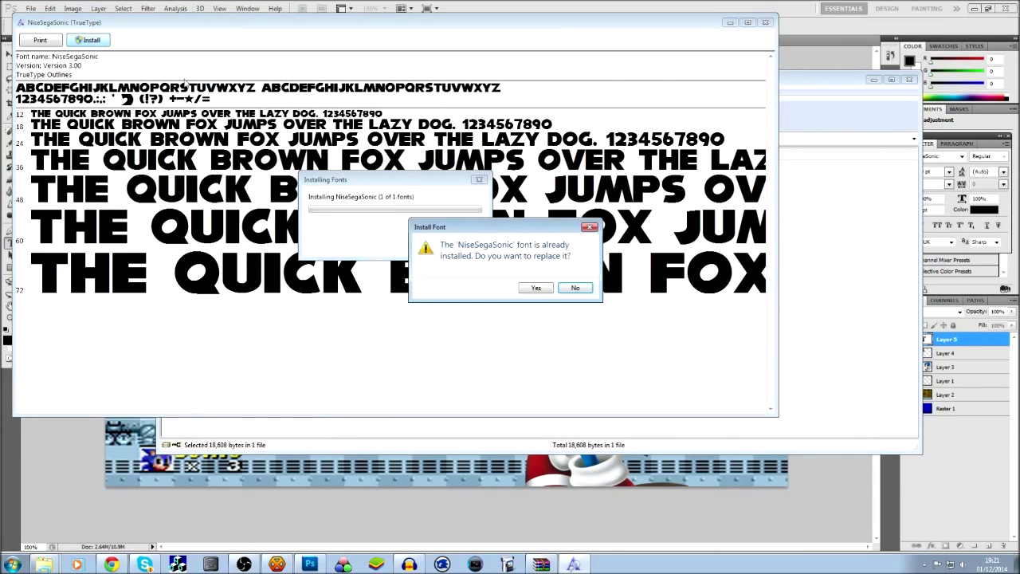
{"action": "left_click", "coordinate": [534, 289]}
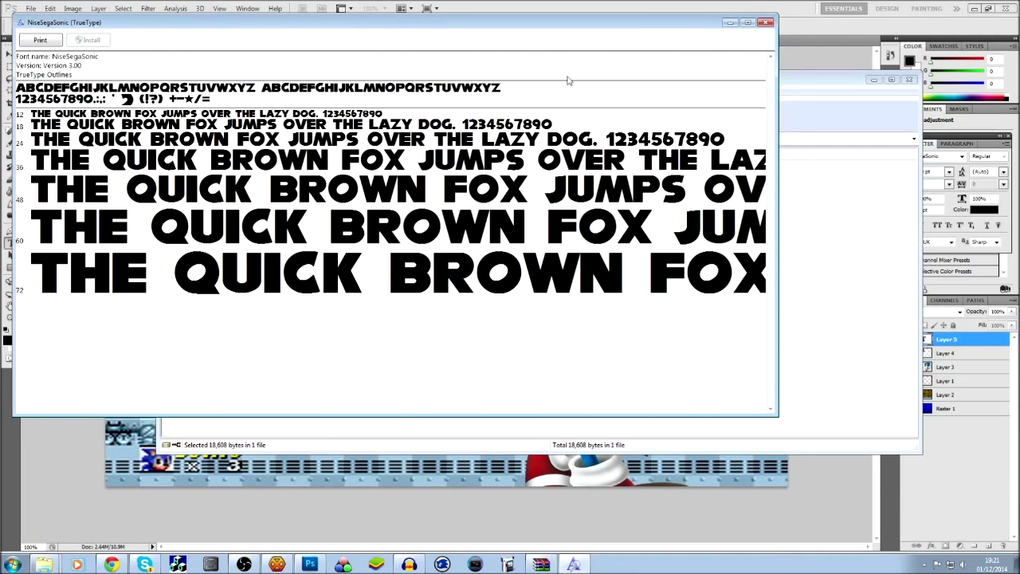
{"action": "left_click", "coordinate": [765, 22]}
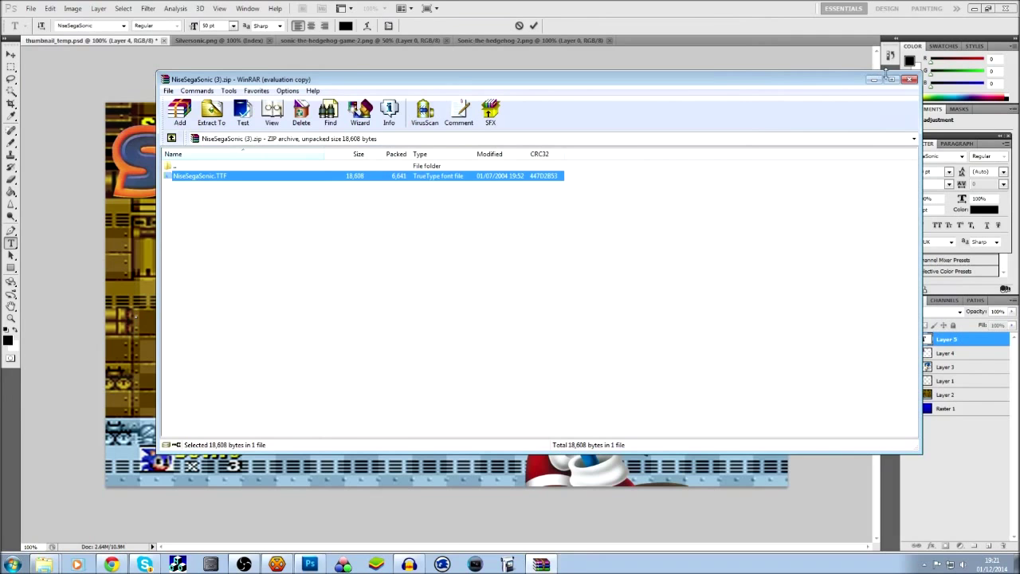
{"action": "left_click", "coordinate": [908, 79]}
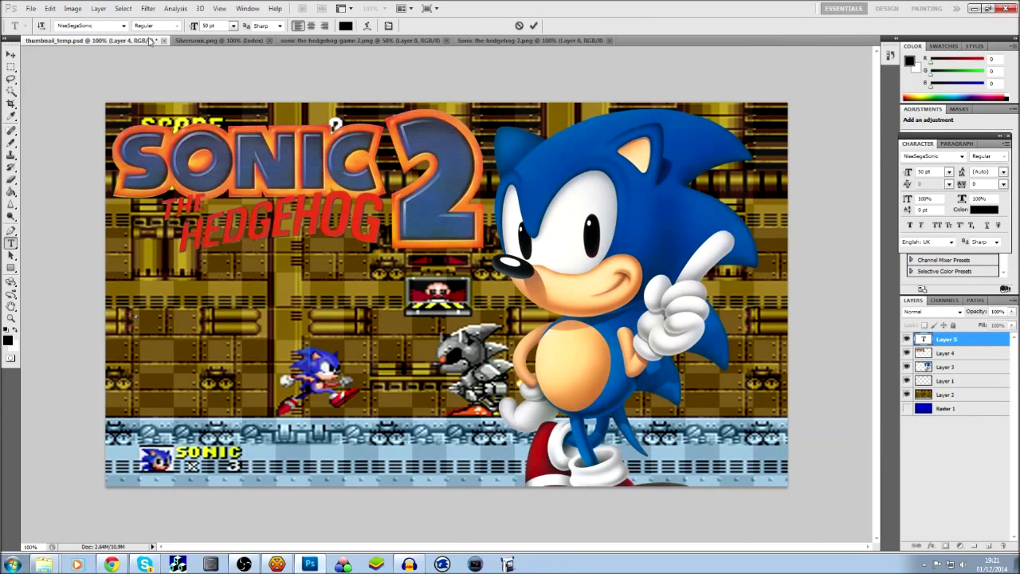
- Set the font to NiseSegaSonic and type the black 'TAS' caption under the logo
{"action": "left_click", "coordinate": [124, 25]}
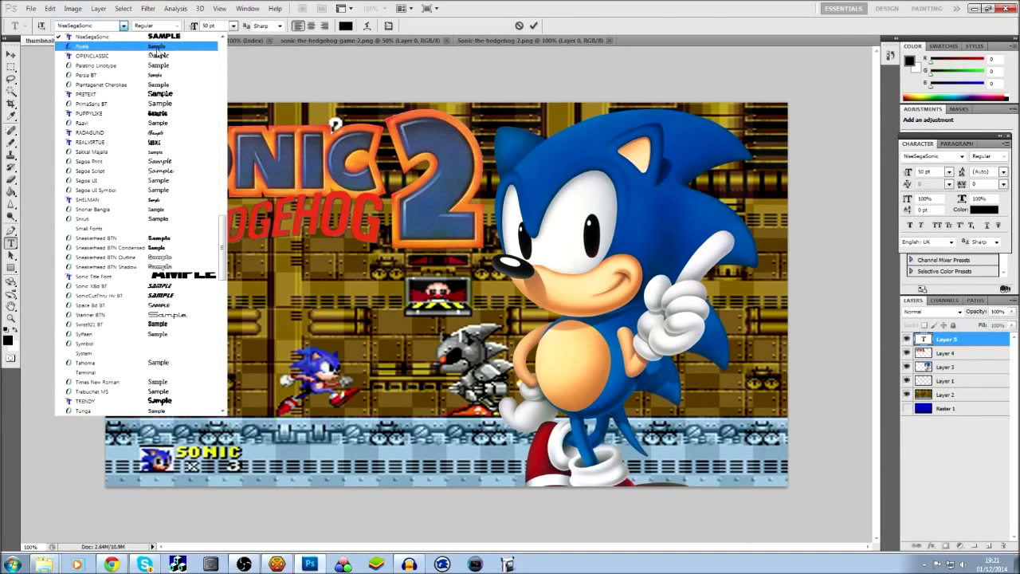
{"action": "left_click", "coordinate": [120, 37]}
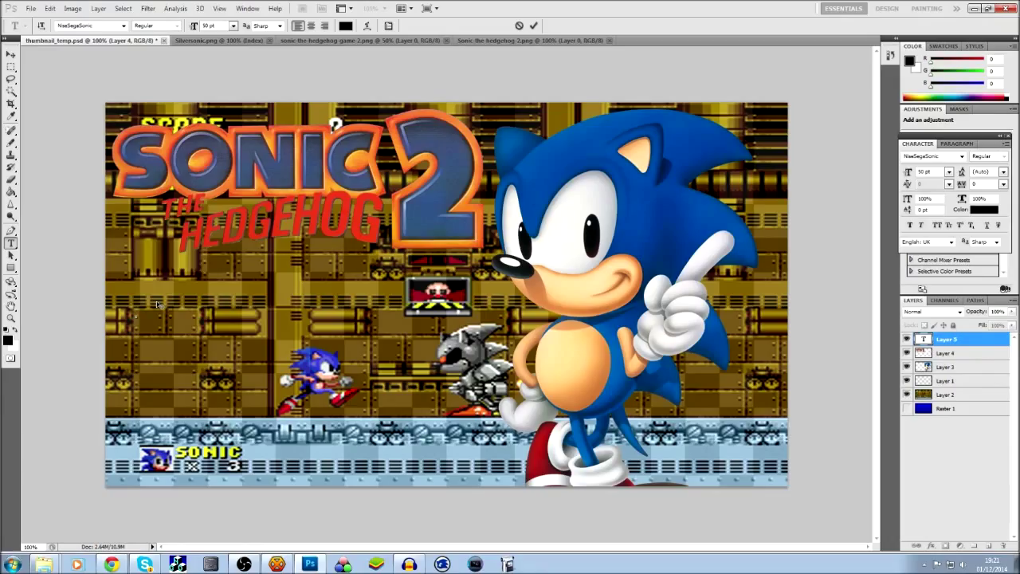
{"action": "type", "text": "HS"}
{"action": "key", "text": "BackSpace"}
{"action": "key", "text": "BackSpace"}
{"action": "type", "text": "TAS"}
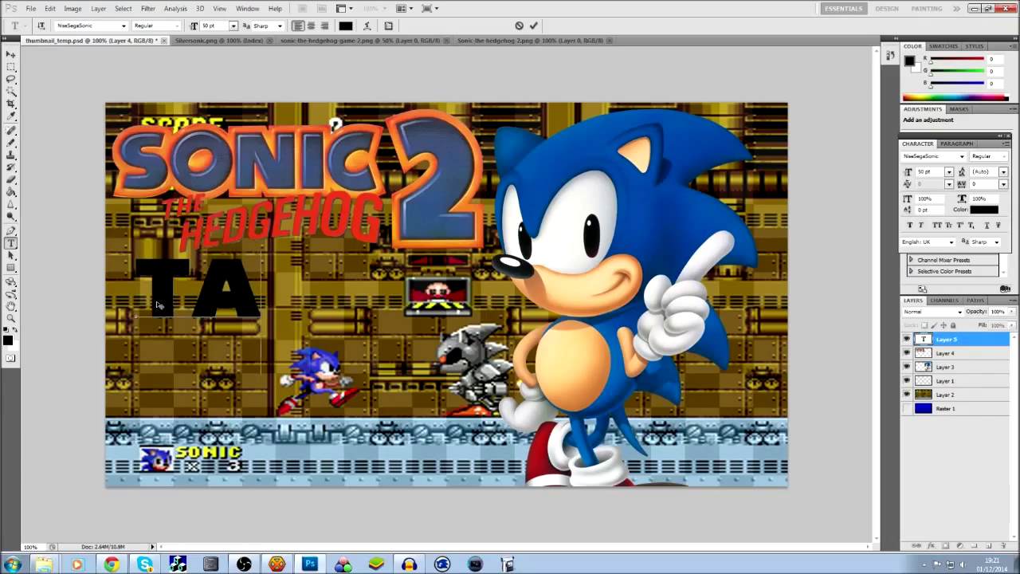
{"action": "left_click", "coordinate": [110, 564]}
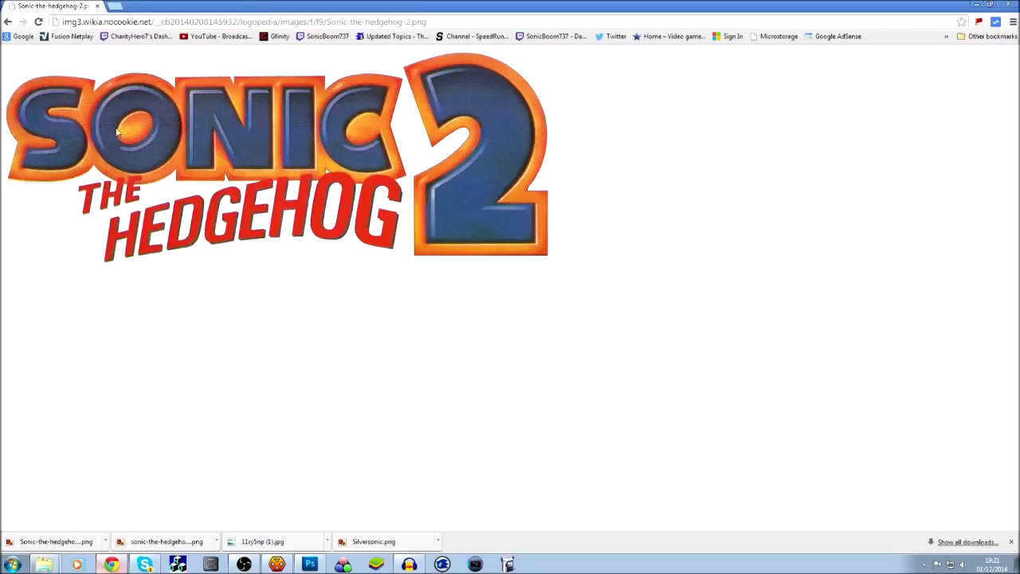
- Reopen the Sonic 2 TAS speed run video from history and pause it to check its run time
{"action": "right_click", "coordinate": [8, 21]}
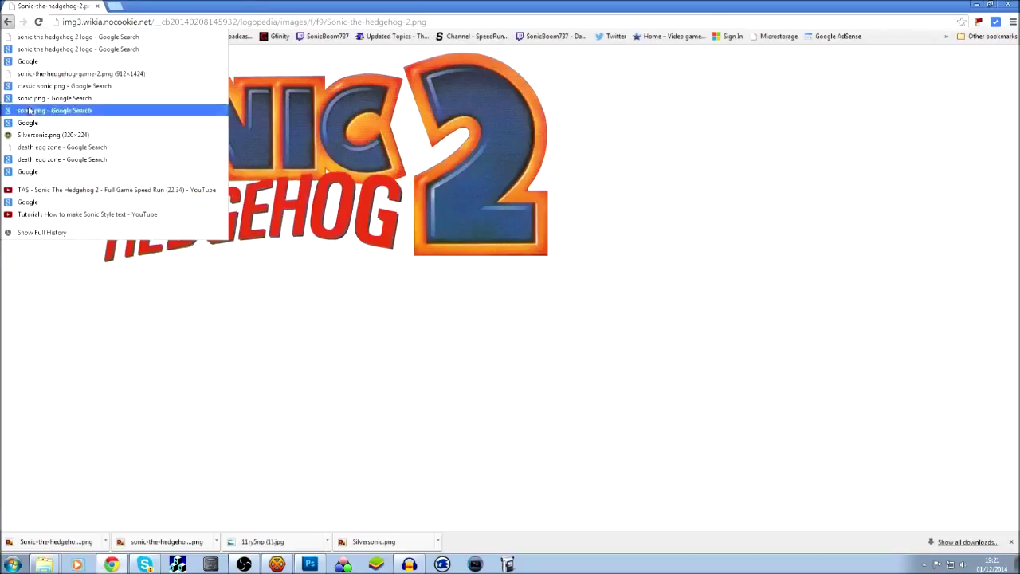
{"action": "left_click", "coordinate": [49, 189]}
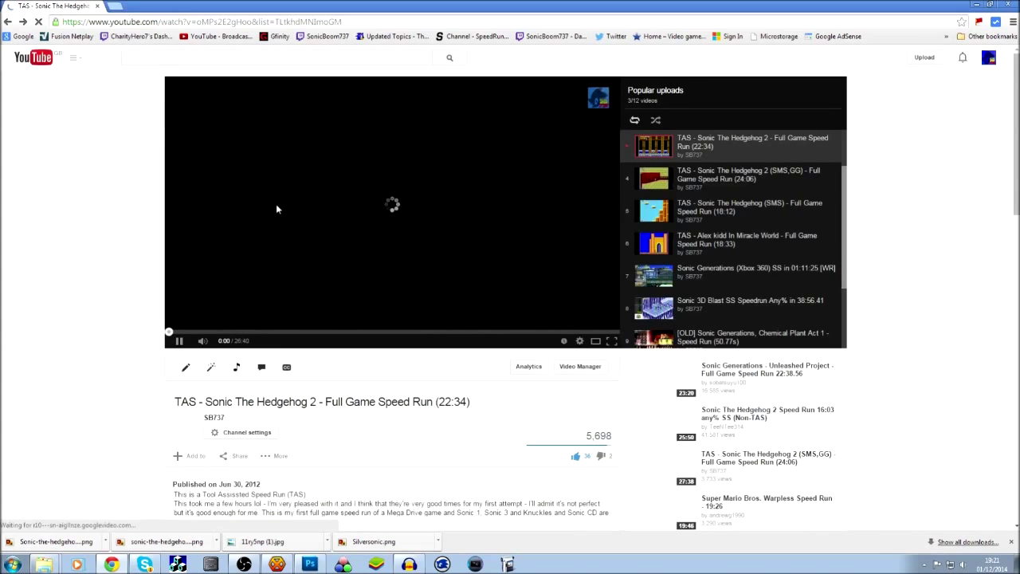
{"action": "left_click", "coordinate": [276, 209]}
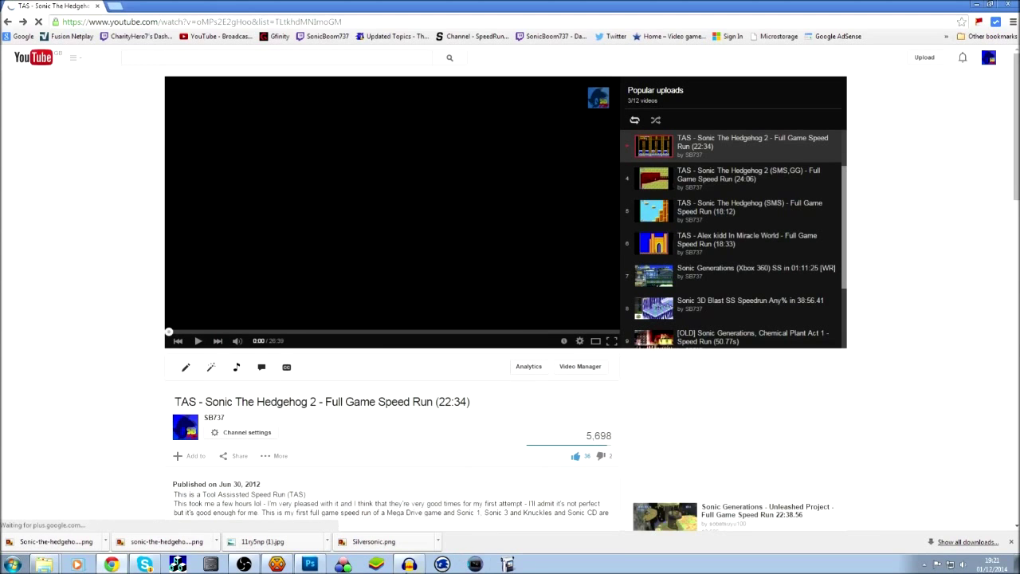
{"action": "left_click", "coordinate": [323, 564]}
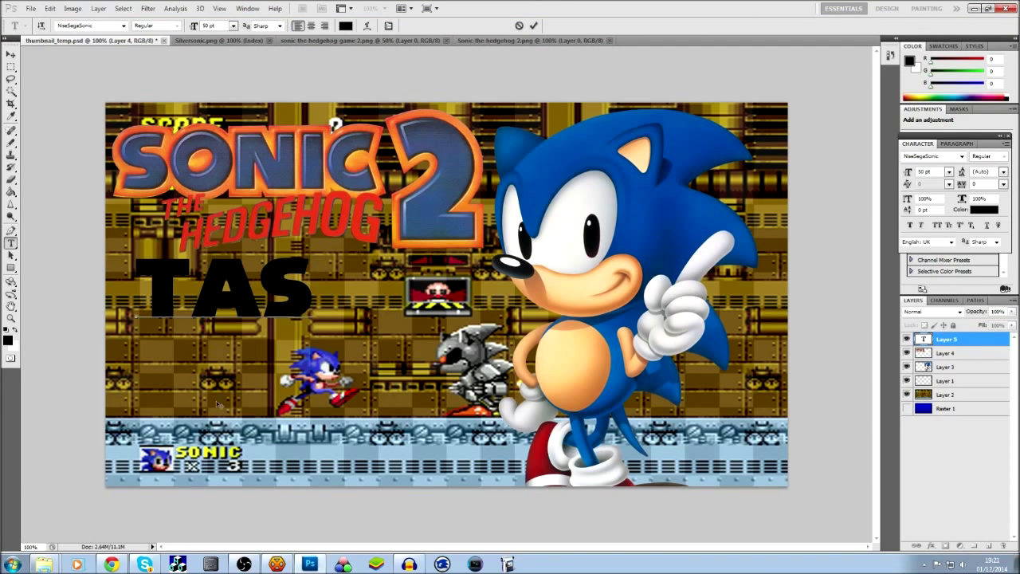
- Retype the caption as 'TAS (' at 48 pt
{"action": "key", "text": "BackSpace"}
{"action": "key", "text": "BackSpace"}
{"action": "key", "text": "BackSpace"}
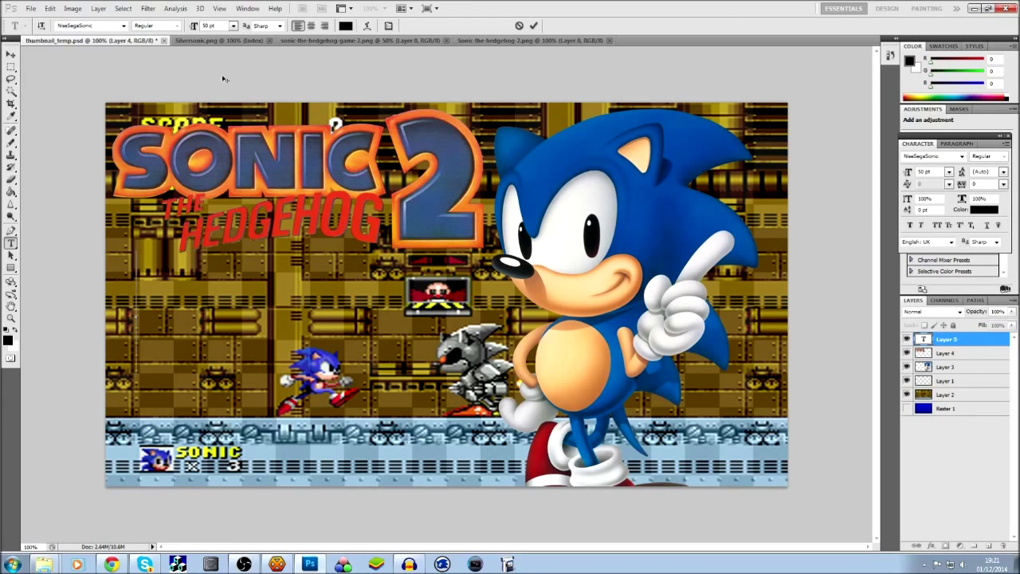
{"action": "left_click", "coordinate": [232, 26]}
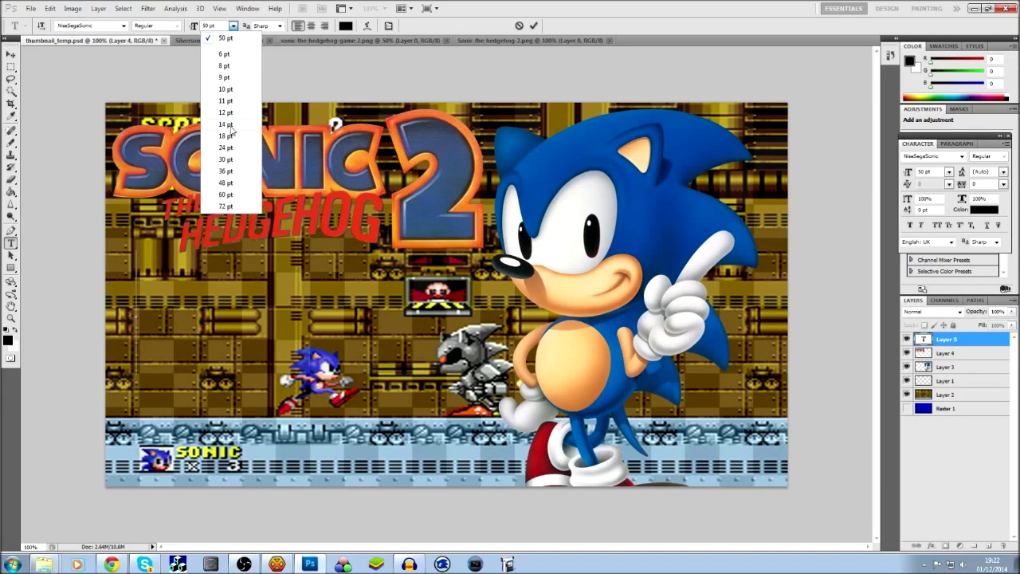
{"action": "left_click", "coordinate": [227, 183]}
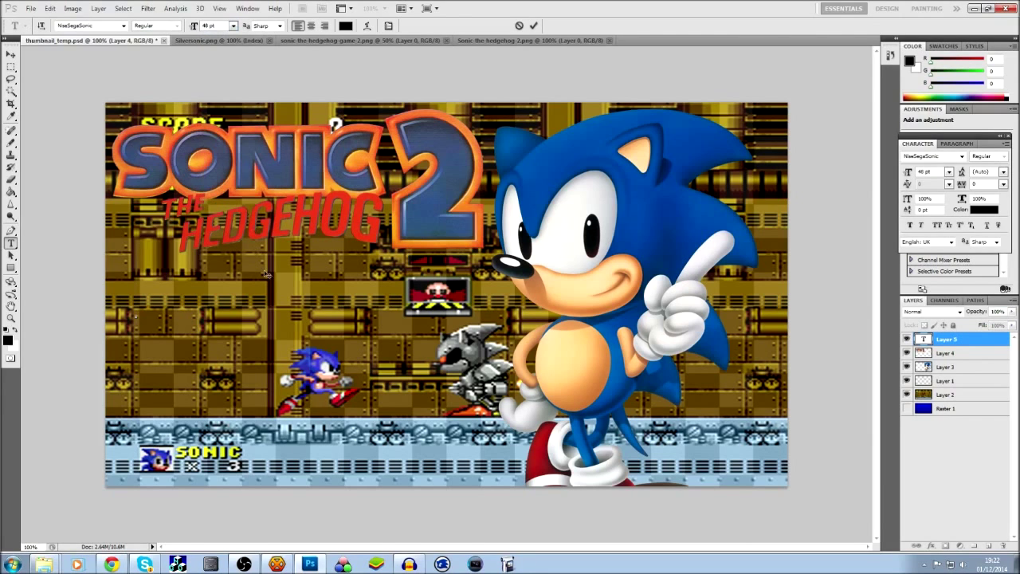
{"action": "type", "text": "TAS"}
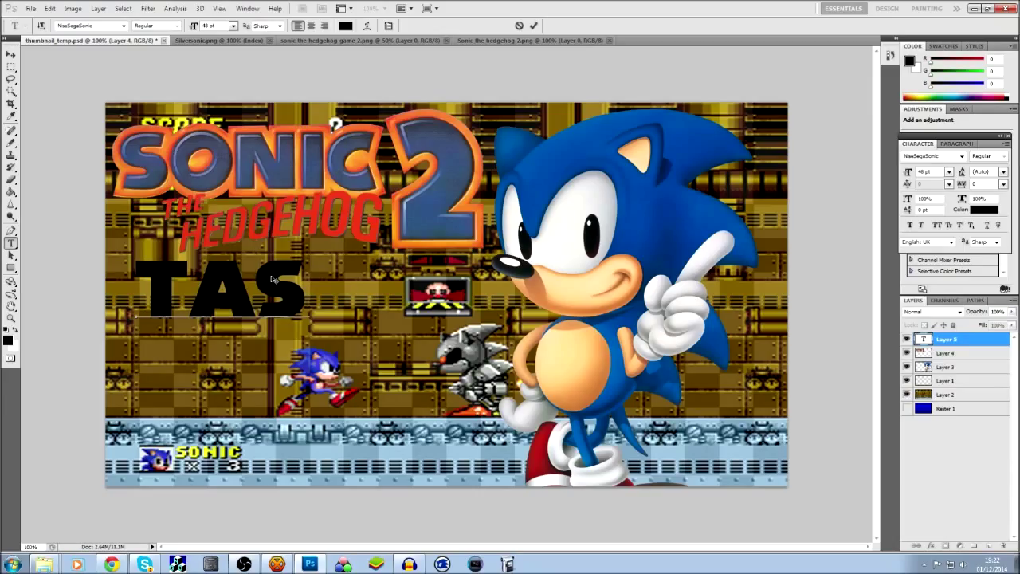
{"action": "type", "text": " ("}
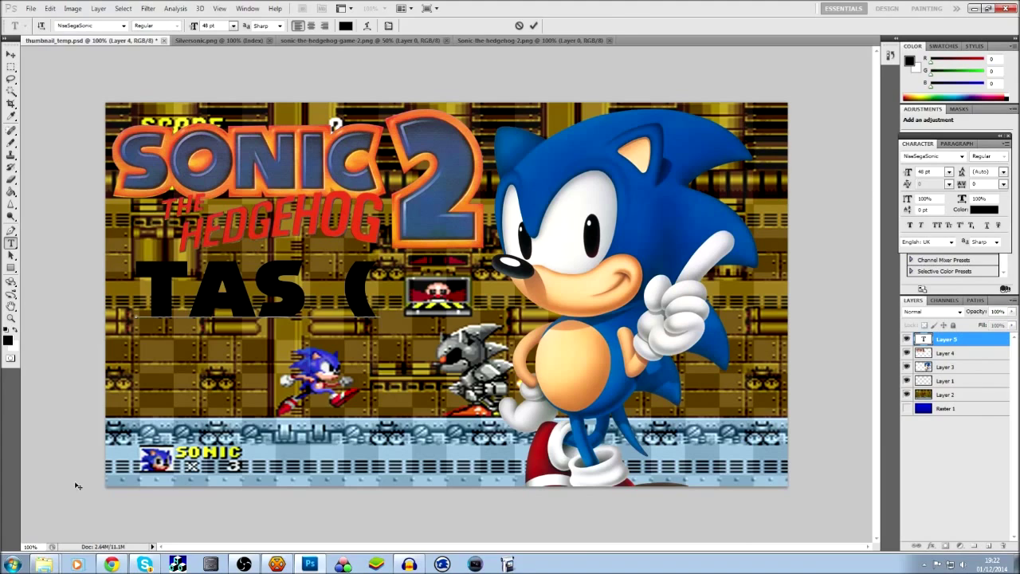
{"action": "left_click", "coordinate": [110, 564]}
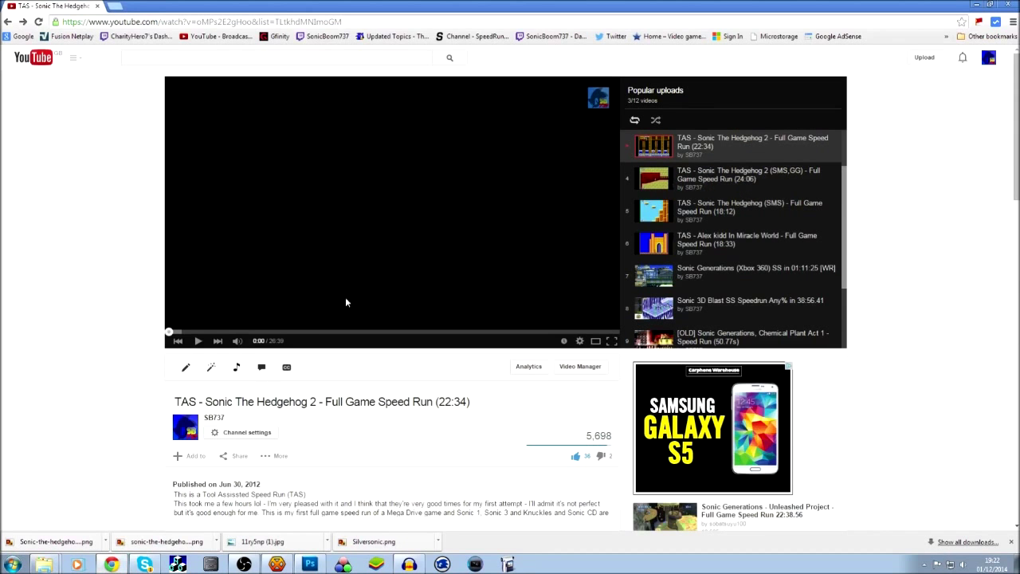
- Scroll the Popular uploads playlist to the top to confirm the 22:34 run time
{"action": "left_click_drag", "start_coordinate": [842, 193], "coordinate": [856, 152]}
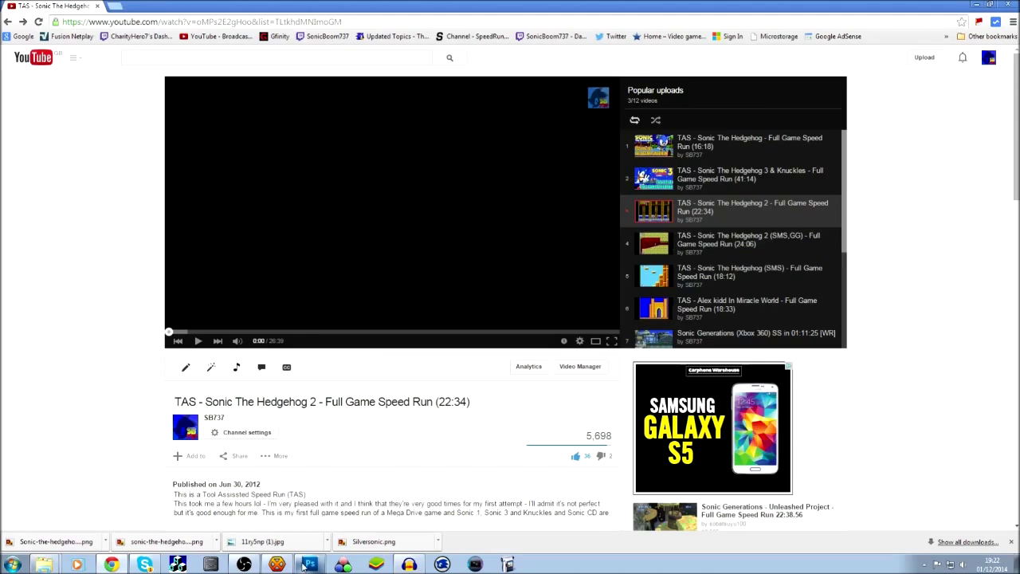
{"action": "left_click", "coordinate": [308, 565]}
- Complete the caption as 'TAS (22:34)', shrink it to 36 pt, and commit the text
{"action": "type", "text": "22"}
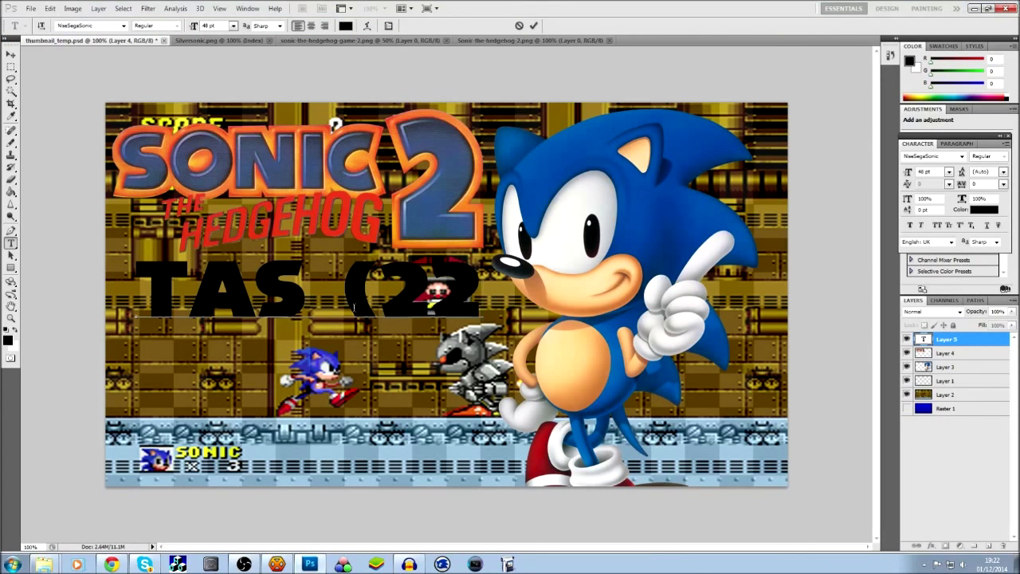
{"action": "type", "text": ":34)"}
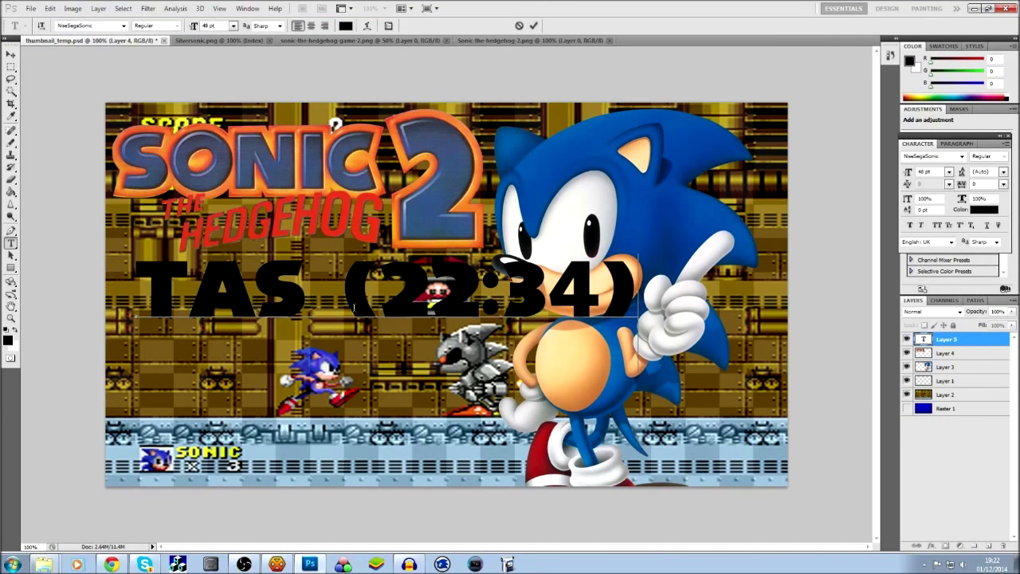
{"action": "key", "text": "shift+Left"}
{"action": "key", "text": "shift+Left"}
{"action": "key", "text": "shift+Left"}
{"action": "key", "text": "shift+Left"}
{"action": "key", "text": "shift+Left"}
{"action": "key", "text": "shift+Left"}
{"action": "key", "text": "shift+Left"}
{"action": "key", "text": "shift+Left"}
{"action": "key", "text": "ctrl+a"}
{"action": "key", "text": "ctrl+shift+comma"}
{"action": "key", "text": "ctrl+shift+comma"}
{"action": "key", "text": "ctrl+shift+comma"}
{"action": "key", "text": "ctrl+shift+comma"}
{"action": "key", "text": "ctrl+shift+comma"}
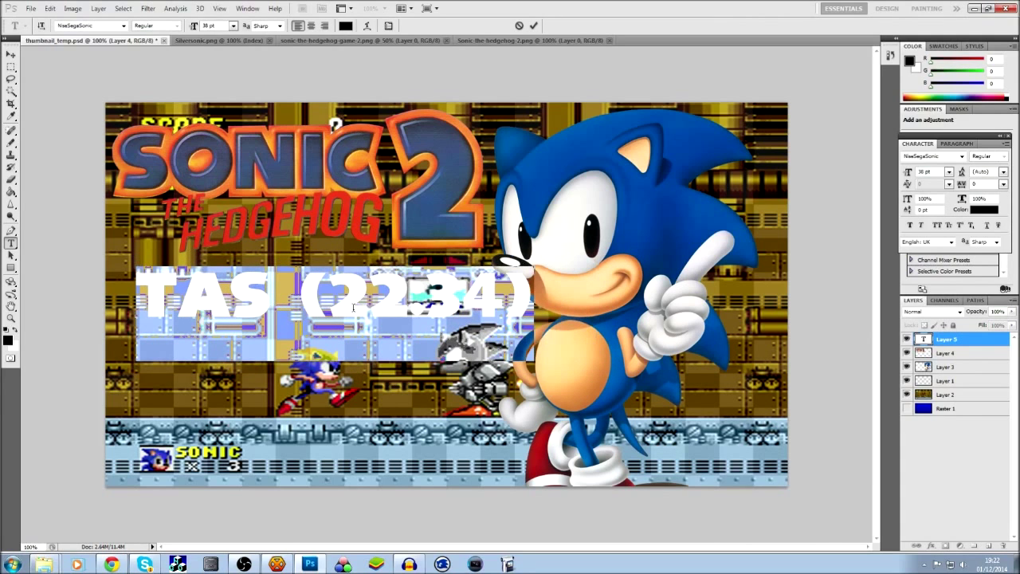
{"action": "key", "text": "ctrl+shift+comma"}
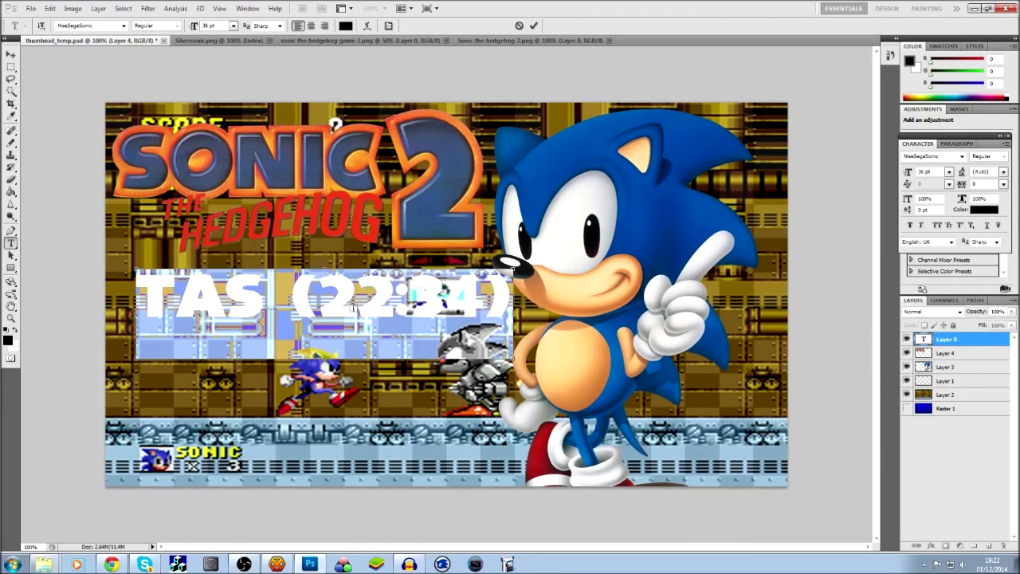
{"action": "left_click", "coordinate": [12, 54]}
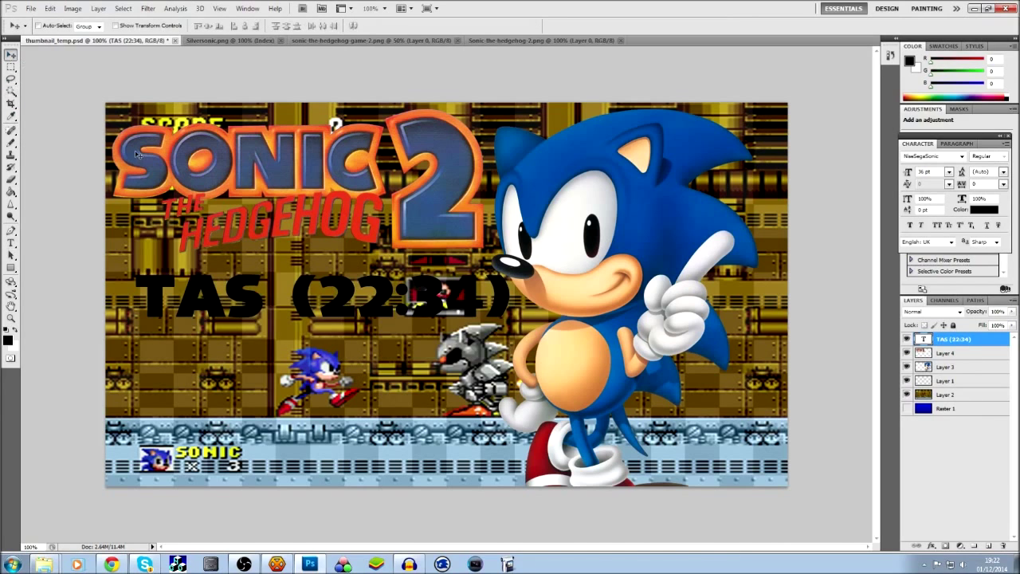